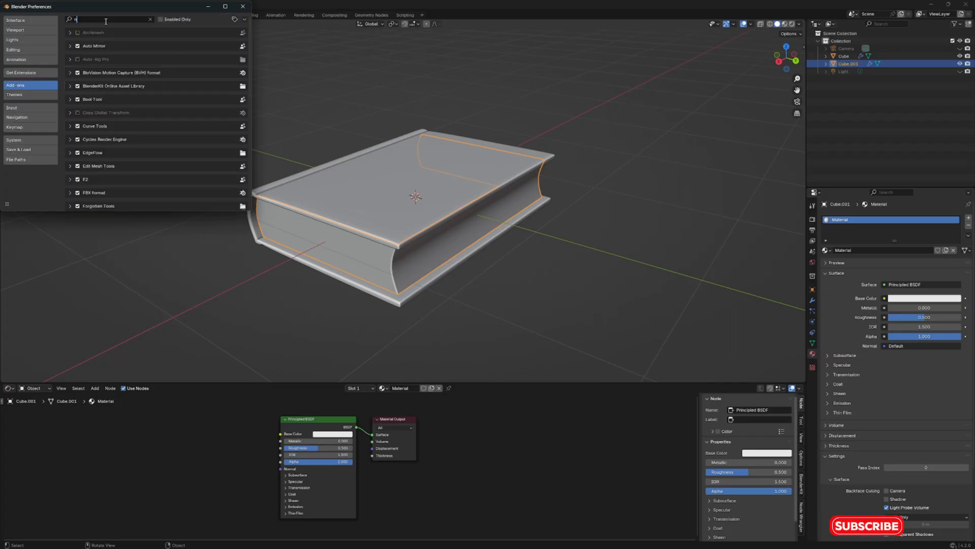
Look up the Node Wrangler add-on in the preferences, check that it is enabled, and close them
{"action": "type", "text": "node"}
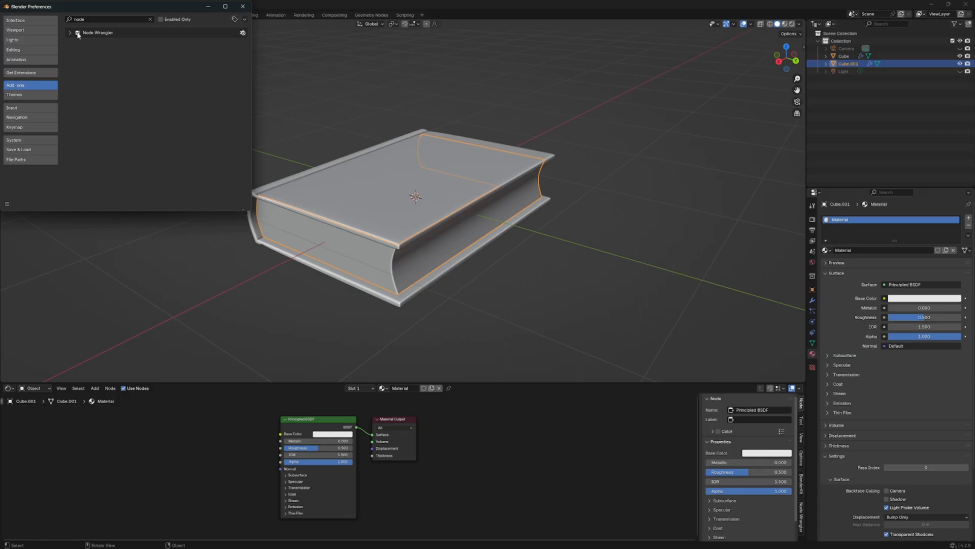
{"action": "left_click", "coordinate": [150, 20]}
{"action": "left_click", "coordinate": [243, 6]}
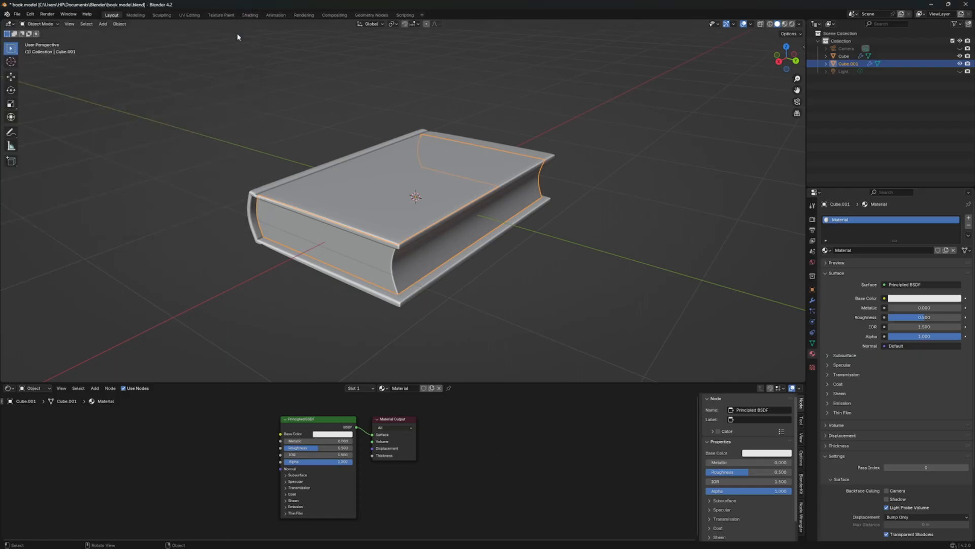
Add an image texture with mapping nodes to the pages' Principled BSDF and load the page-lines JPG from the youtube\textures folder
{"action": "left_click", "coordinate": [309, 421]}
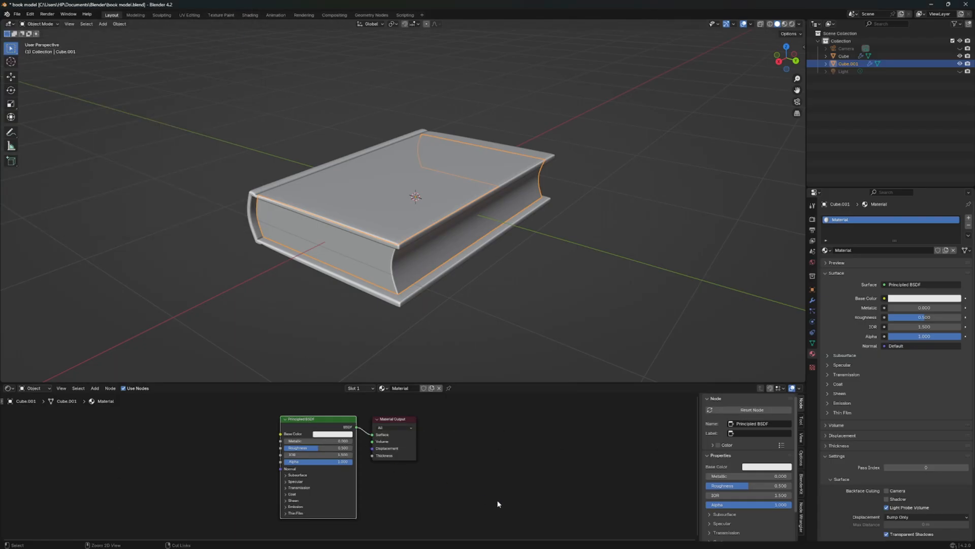
{"action": "key", "text": "ctrl+t"}
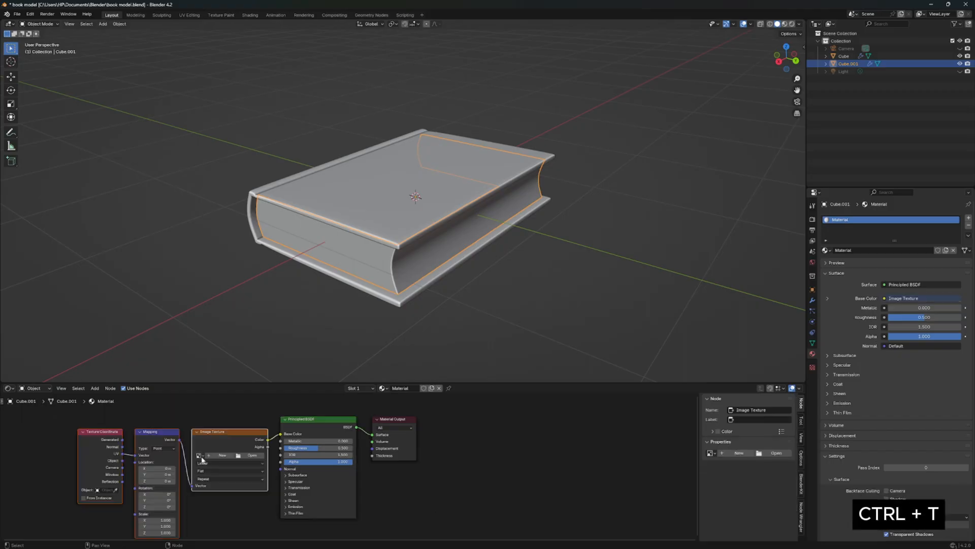
{"action": "middle_click_drag", "start_coordinate": [233, 494], "coordinate": [295, 489]}
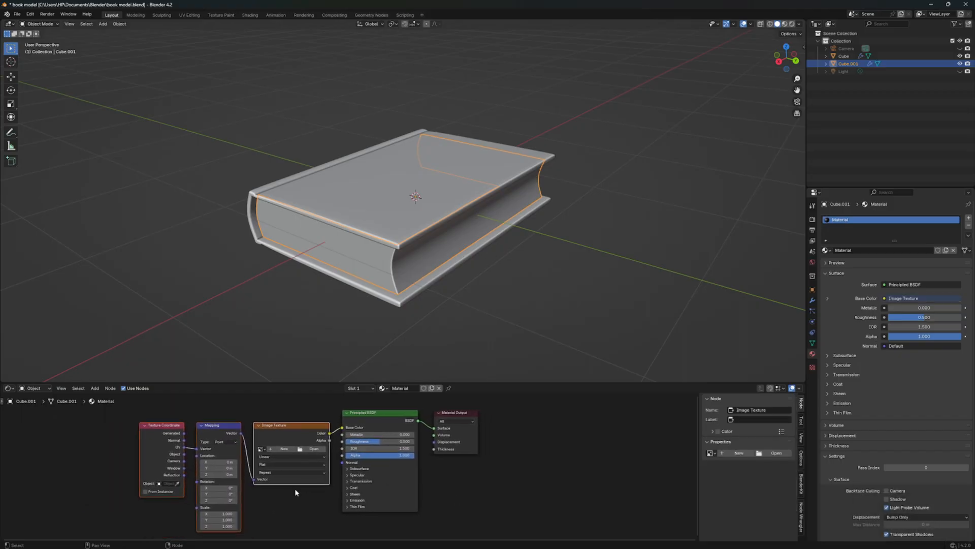
{"action": "left_click", "coordinate": [311, 449]}
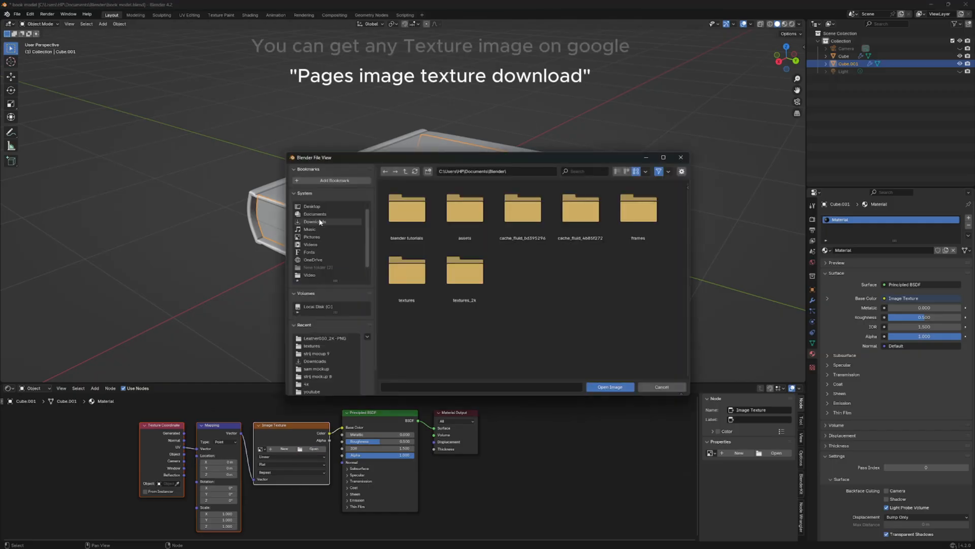
{"action": "double_click", "coordinate": [407, 208]}
{"action": "double_click", "coordinate": [465, 208]}
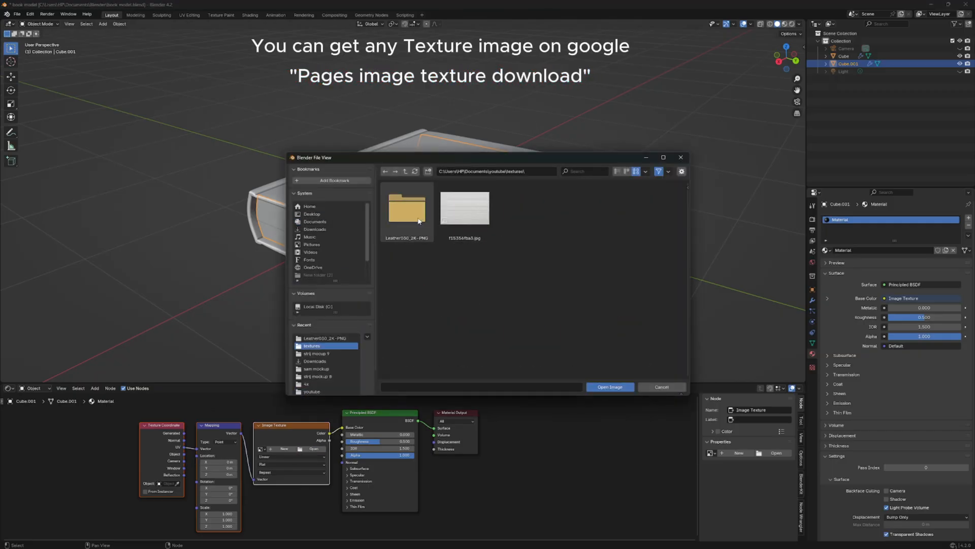
{"action": "left_click", "coordinate": [465, 208]}
{"action": "left_click", "coordinate": [609, 387]}
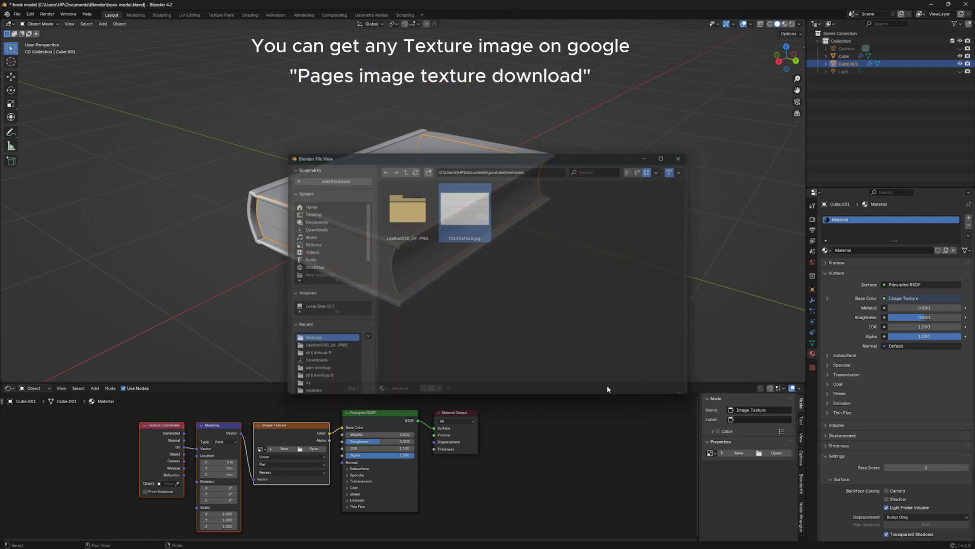
Switch the 3D viewport to Material Preview shading to show the page texture
{"action": "left_click", "coordinate": [785, 24]}
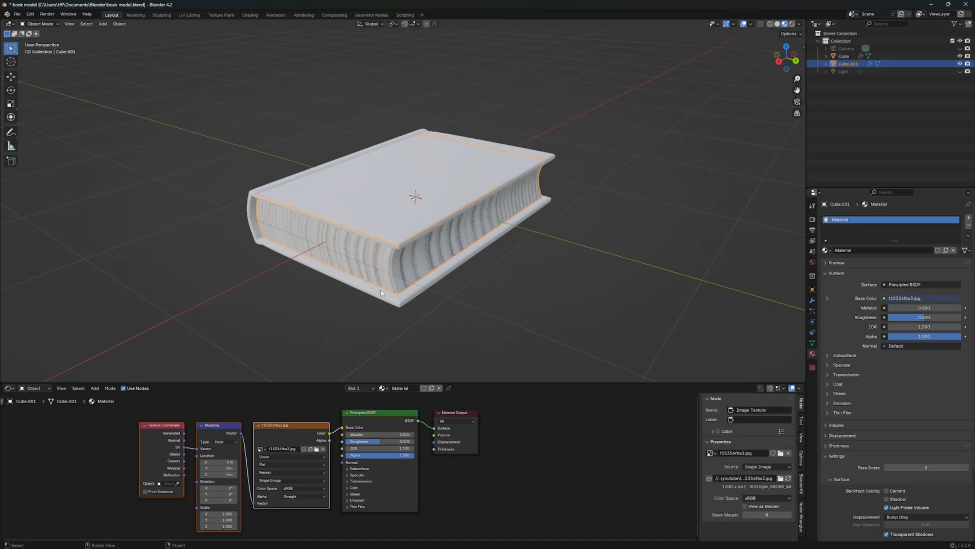
{"action": "scroll", "coordinate": [381, 291], "scroll_direction": "up", "scroll_amount": 2}
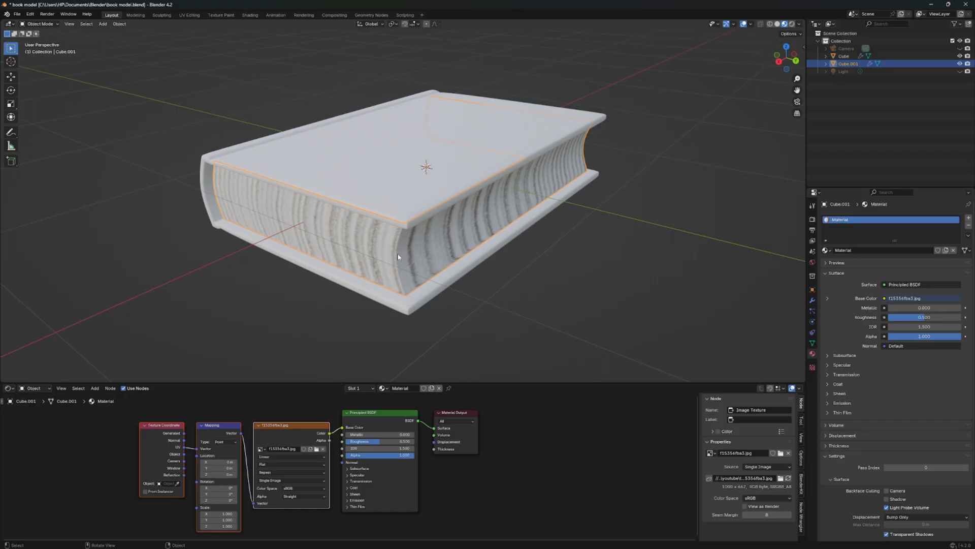
Split the 3D viewport vertically and change the new narrow area into a UV Editor
{"action": "left_click_drag", "start_coordinate": [5, 24], "coordinate": [196, 25]}
{"action": "left_click", "coordinate": [10, 24]}
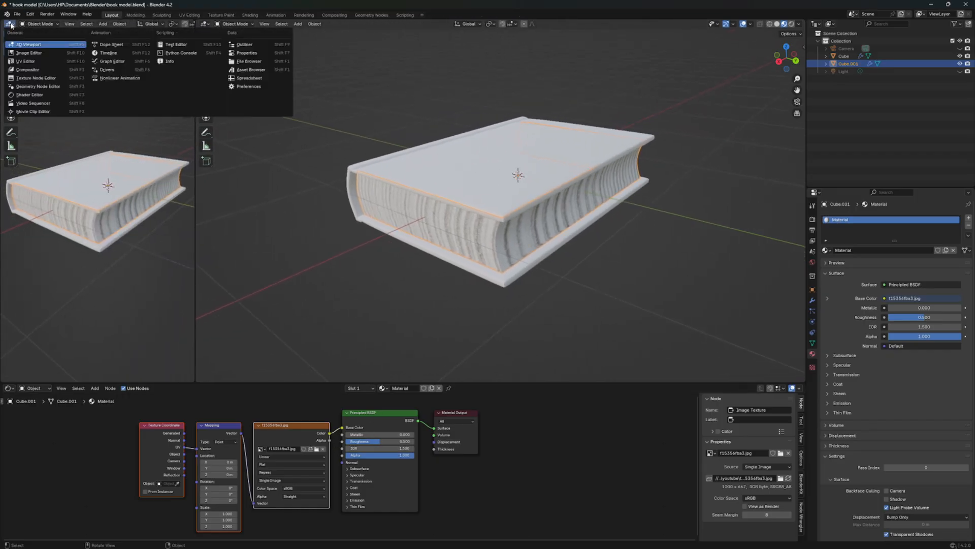
{"action": "left_click", "coordinate": [29, 53]}
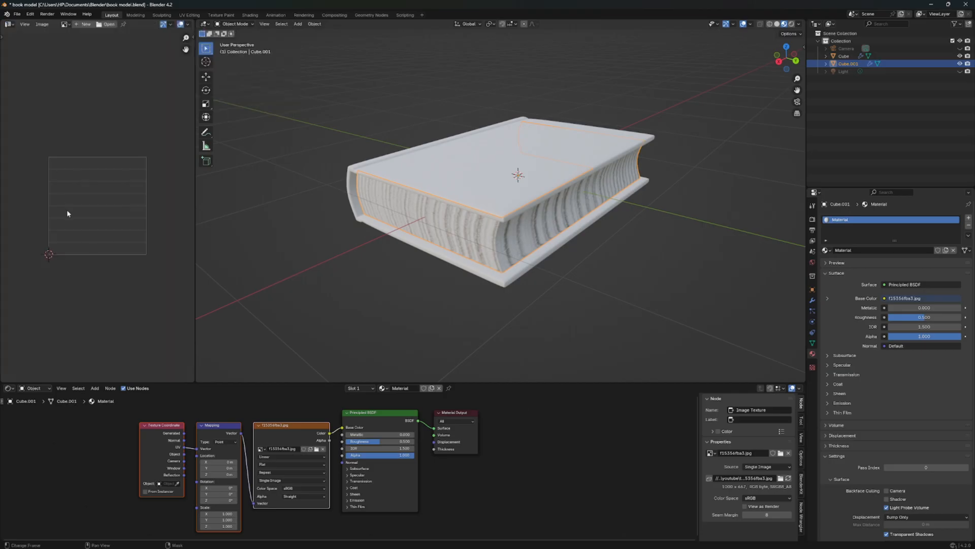
{"action": "scroll", "coordinate": [101, 224], "scroll_direction": "up", "scroll_amount": 4}
{"action": "scroll", "coordinate": [163, 224], "scroll_direction": "down", "scroll_amount": 3}
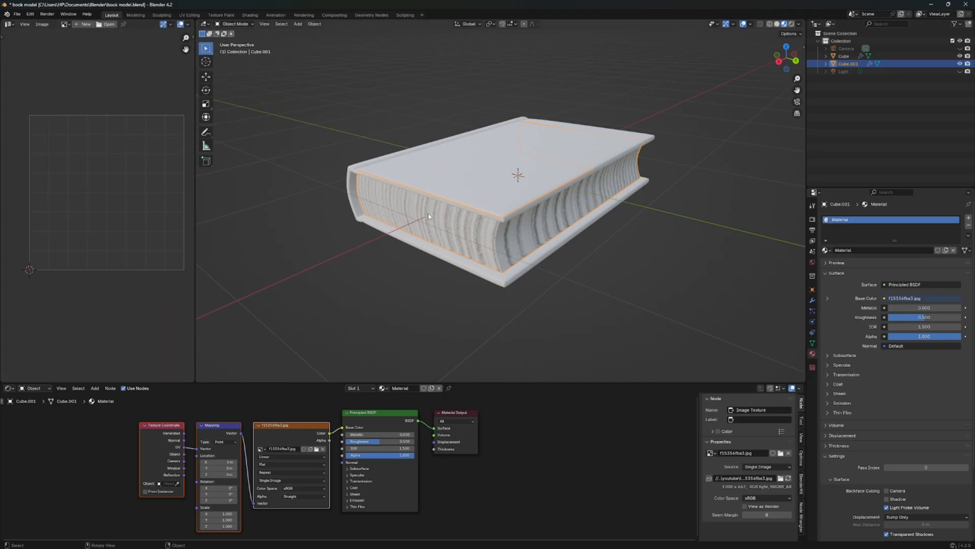
Enter Edit Mode on the page block and select the loop of faces around its sides
{"action": "key", "text": "Tab"}
{"action": "scroll", "coordinate": [171, 212], "scroll_direction": "down", "scroll_amount": 6}
{"action": "scroll", "coordinate": [477, 239], "scroll_direction": "up", "scroll_amount": 1}
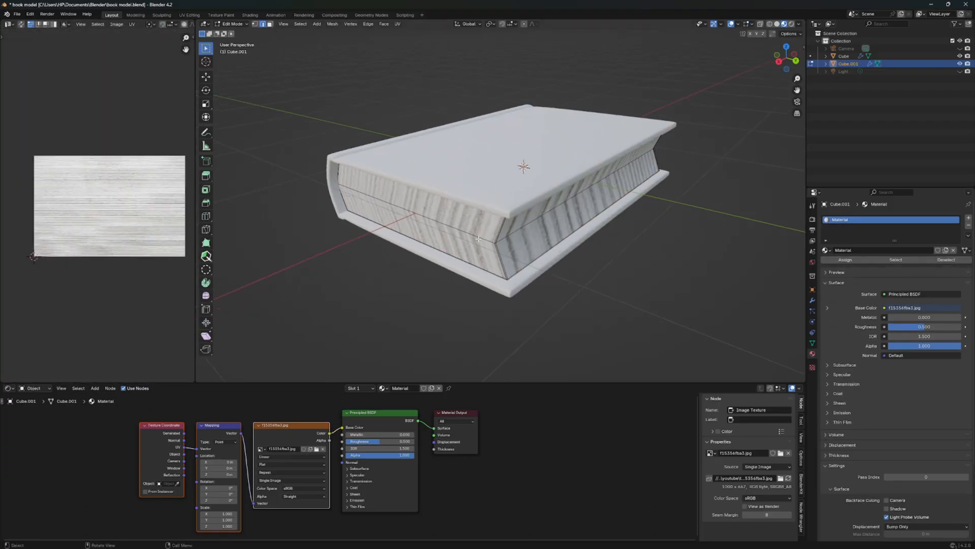
{"action": "left_click", "coordinate": [478, 238], "text": "alt"}
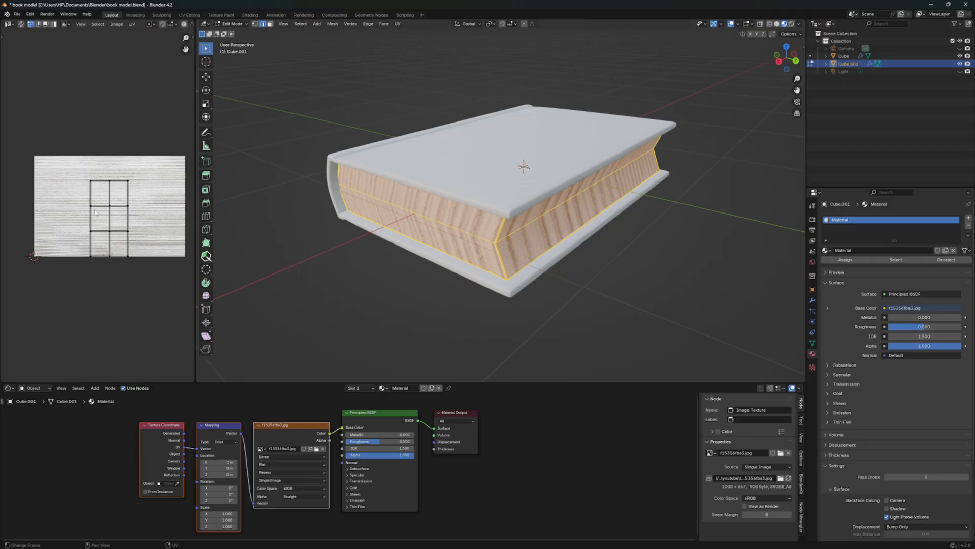
Select all UVs of the page sides and rotate them 90 degrees
{"action": "left_click_drag", "start_coordinate": [64, 153], "coordinate": [142, 283]}
{"action": "type", "text": "r"}
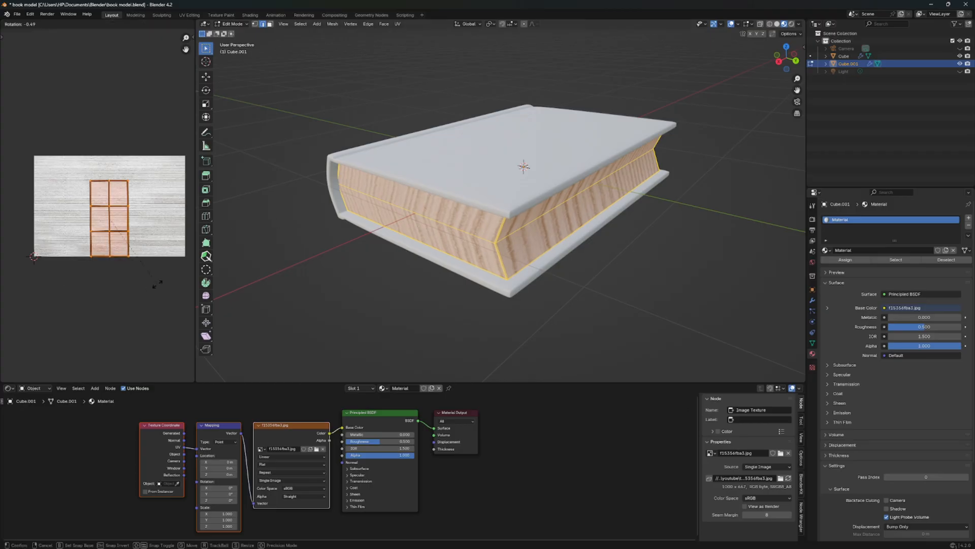
{"action": "type", "text": "90"}
{"action": "left_click", "coordinate": [157, 284]}
Scale the page UVs up to span the texture's width, centre them vertically on the image, and return to Object Mode
{"action": "middle_click_drag", "start_coordinate": [127, 261], "coordinate": [130, 276]}
{"action": "key", "text": "s"}
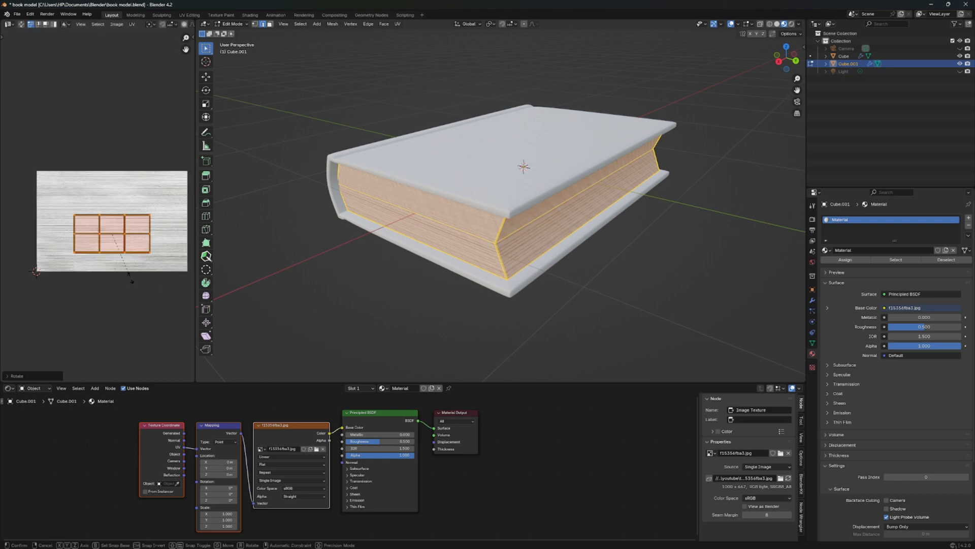
{"action": "left_click", "coordinate": [163, 315]}
{"action": "key", "text": "g"}
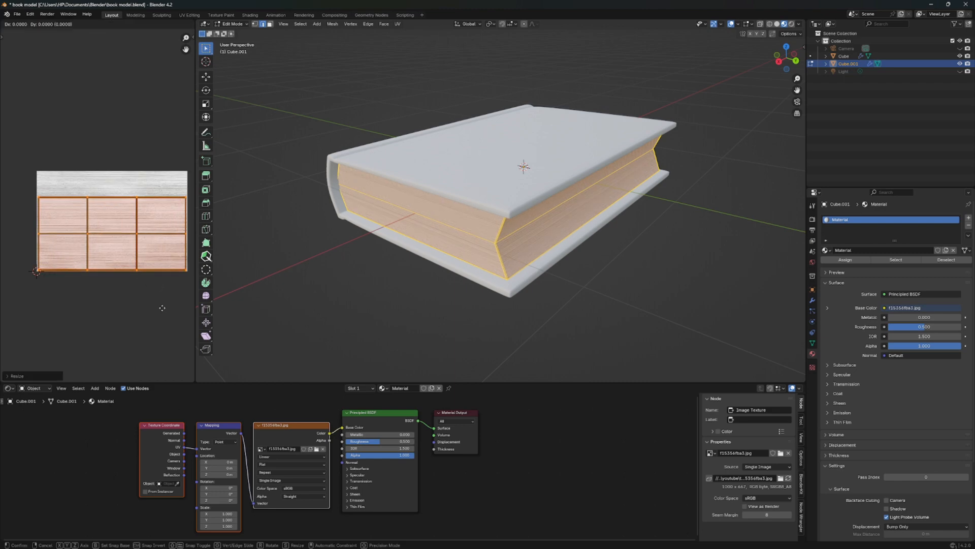
{"action": "left_click", "coordinate": [164, 304]}
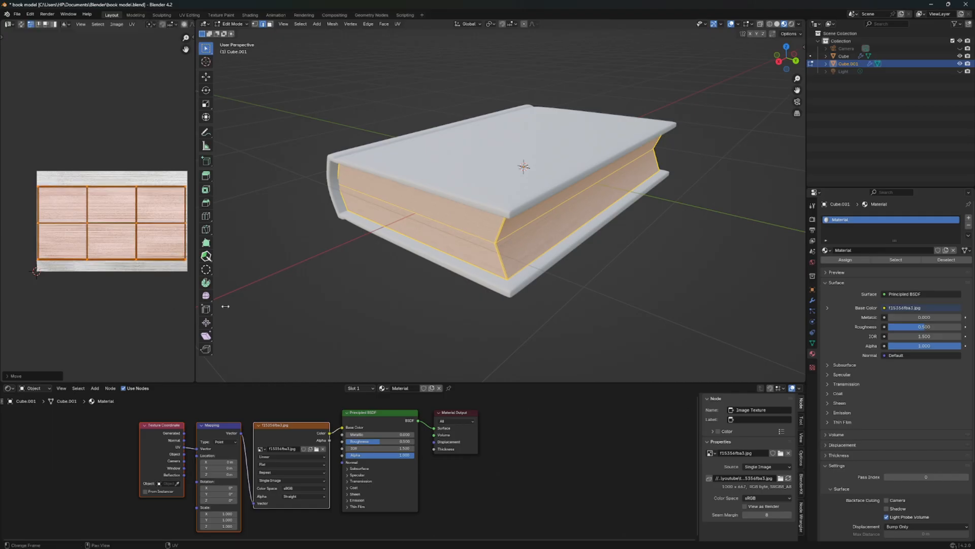
{"action": "key", "text": "Tab"}
Select the book cover object and give it a new material
{"action": "scroll", "coordinate": [538, 243], "scroll_direction": "up", "scroll_amount": 2}
{"action": "middle_click_drag", "start_coordinate": [537, 243], "coordinate": [522, 215]}
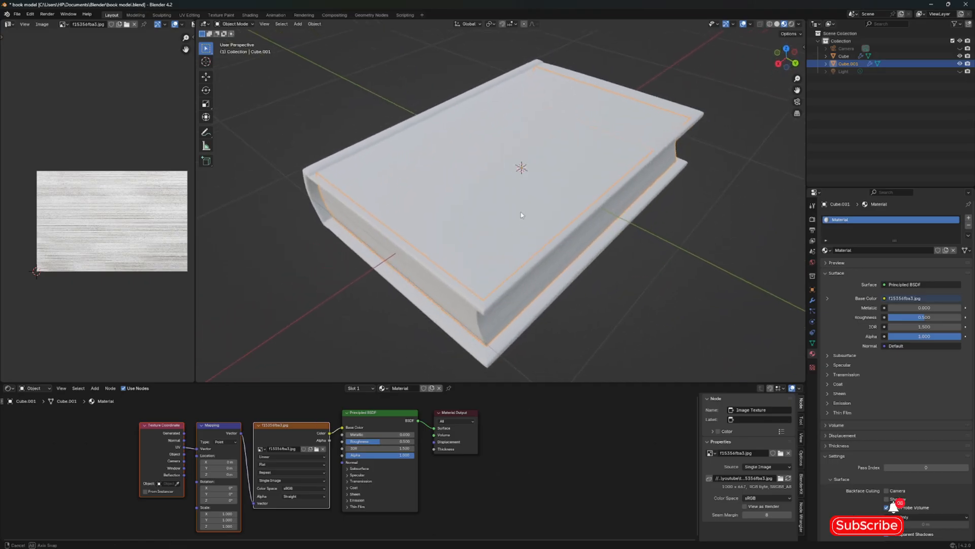
{"action": "left_click", "coordinate": [494, 217]}
{"action": "left_click", "coordinate": [905, 250]}
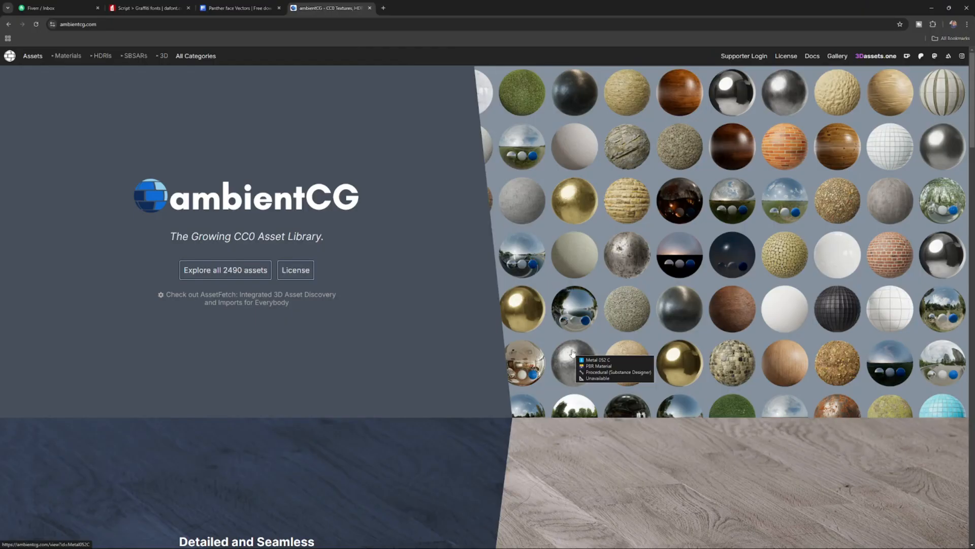
In the browser, look through the ambientCG home page as a source of PBR materials
{"action": "scroll", "coordinate": [573, 353], "scroll_direction": "down", "scroll_amount": 2}
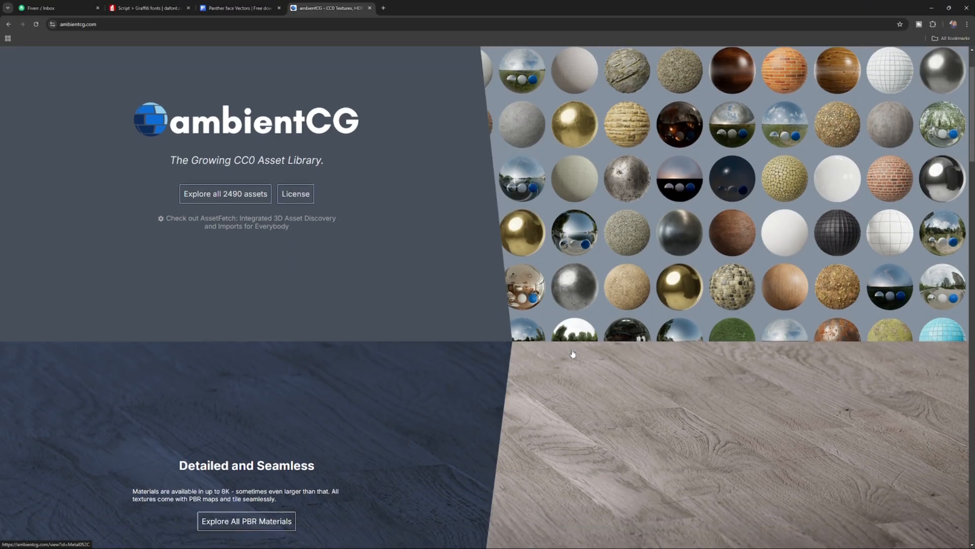
{"action": "scroll", "coordinate": [572, 352], "scroll_direction": "down", "scroll_amount": 5}
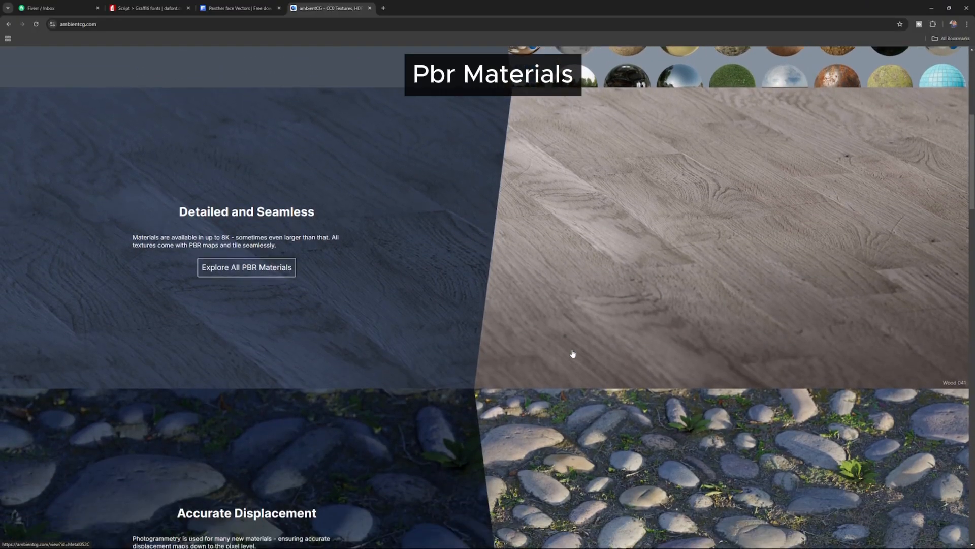
{"action": "scroll", "coordinate": [572, 353], "scroll_direction": "down", "scroll_amount": 6}
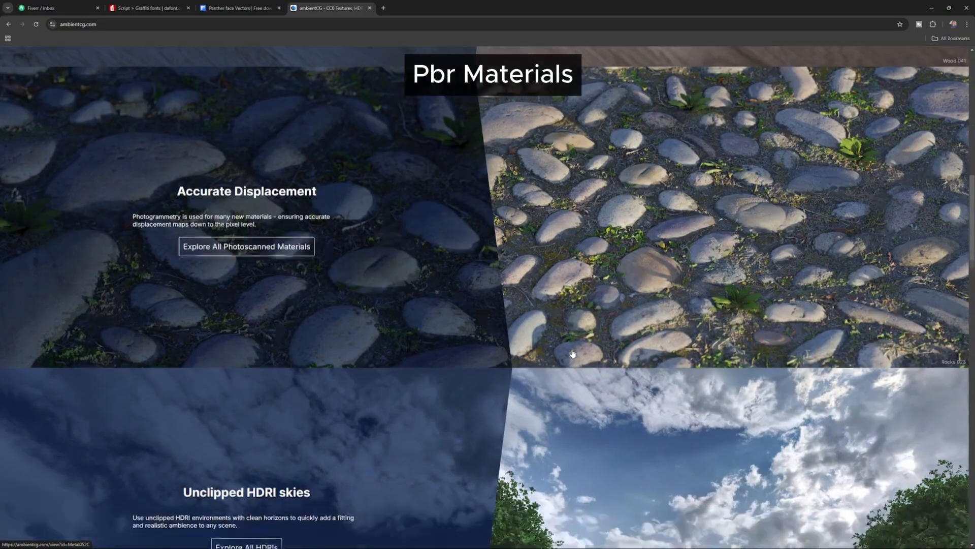
{"action": "scroll", "coordinate": [573, 352], "scroll_direction": "down", "scroll_amount": 7}
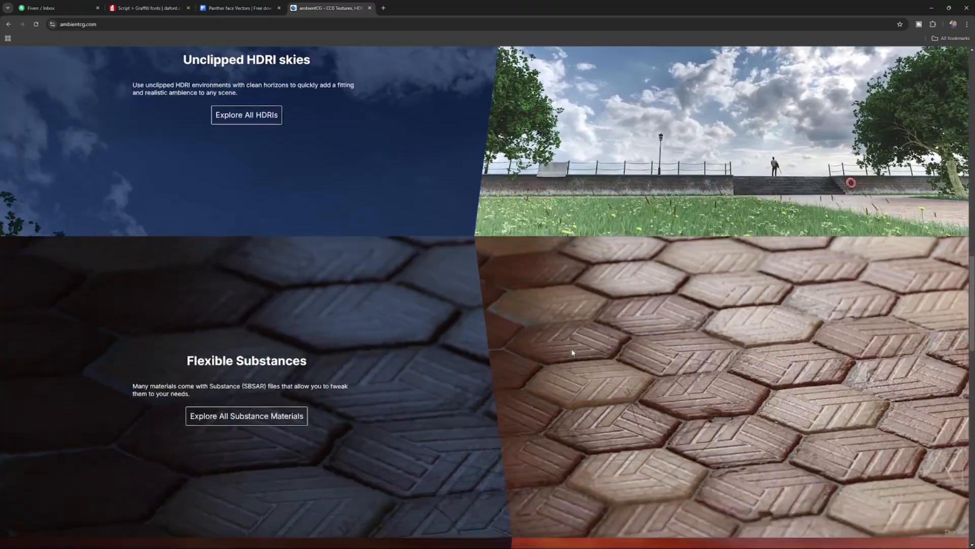
{"action": "scroll", "coordinate": [572, 351], "scroll_direction": "down", "scroll_amount": 9}
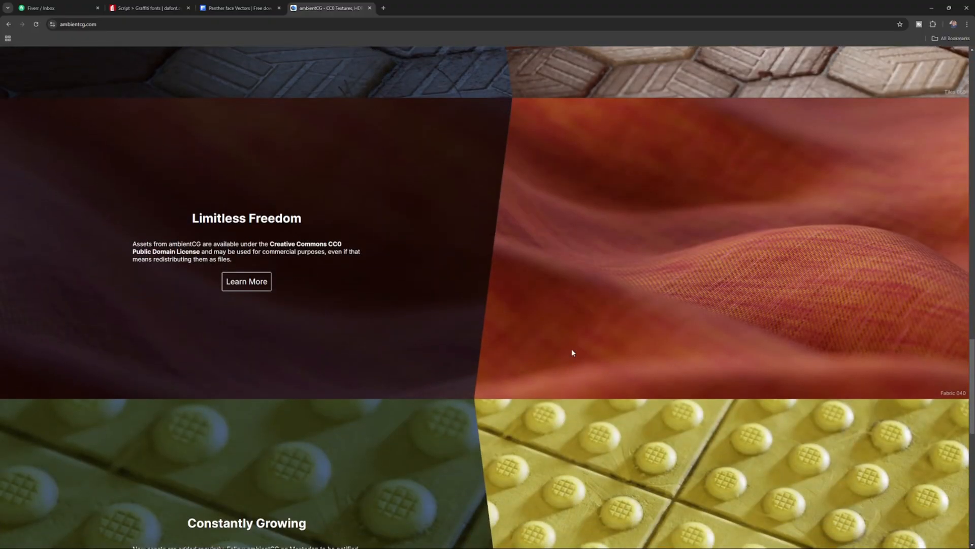
{"action": "scroll", "coordinate": [572, 352], "scroll_direction": "down", "scroll_amount": 10}
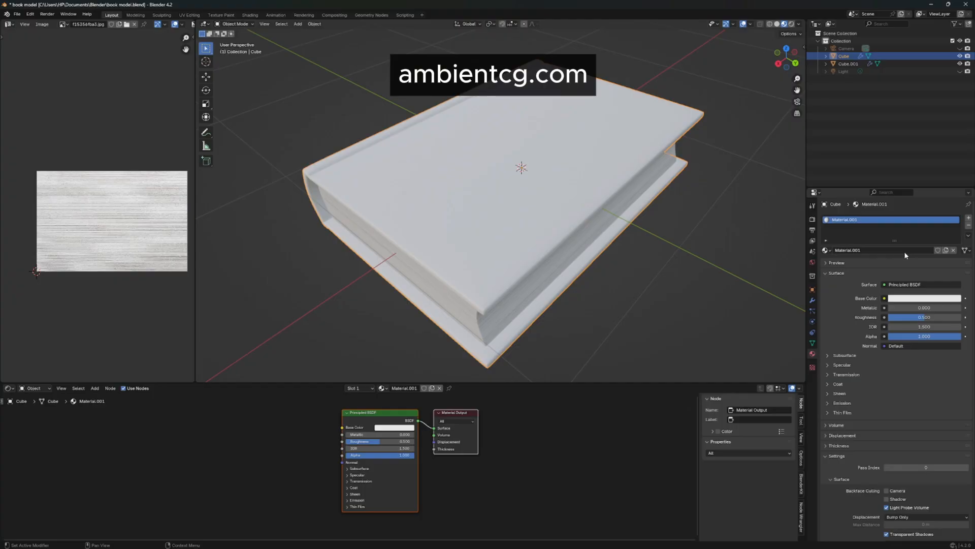
Apply Node Wrangler's Principled Texture Setup to the cover's Principled BSDF, using the Leather030_2K-PNG colour, roughness, displacement and normal maps
{"action": "scroll", "coordinate": [399, 418], "scroll_direction": "up", "scroll_amount": 1}
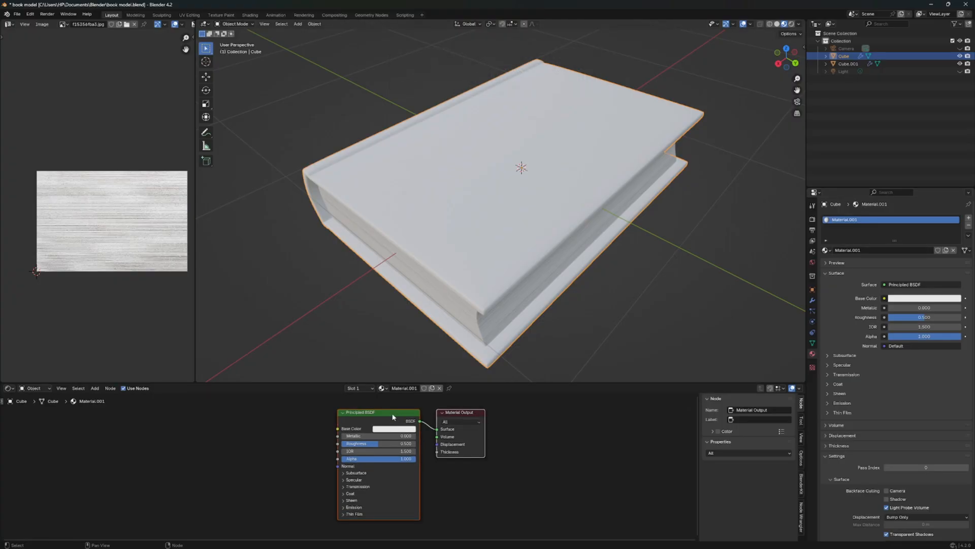
{"action": "middle_click_drag", "start_coordinate": [386, 414], "coordinate": [384, 420]}
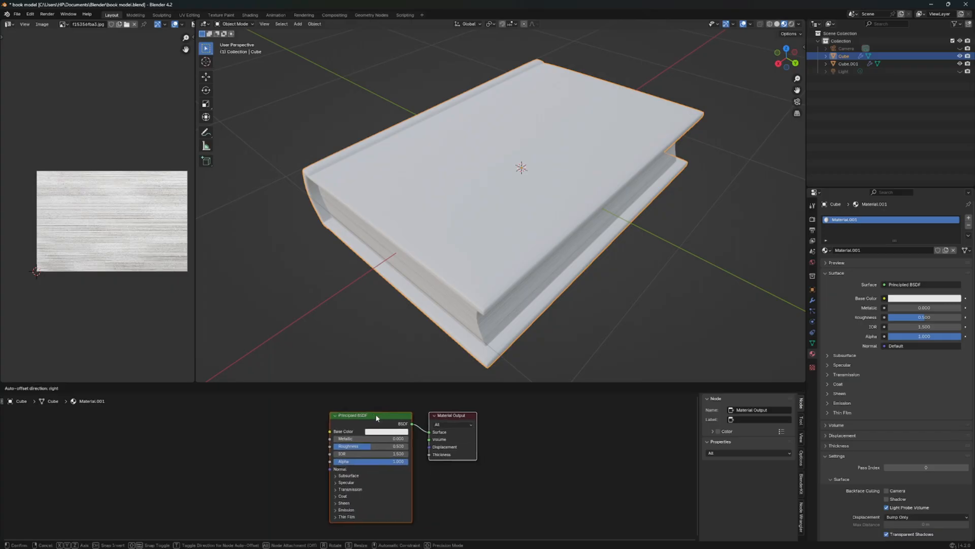
{"action": "left_click", "coordinate": [383, 420]}
{"action": "key", "text": "ctrl+shift+t"}
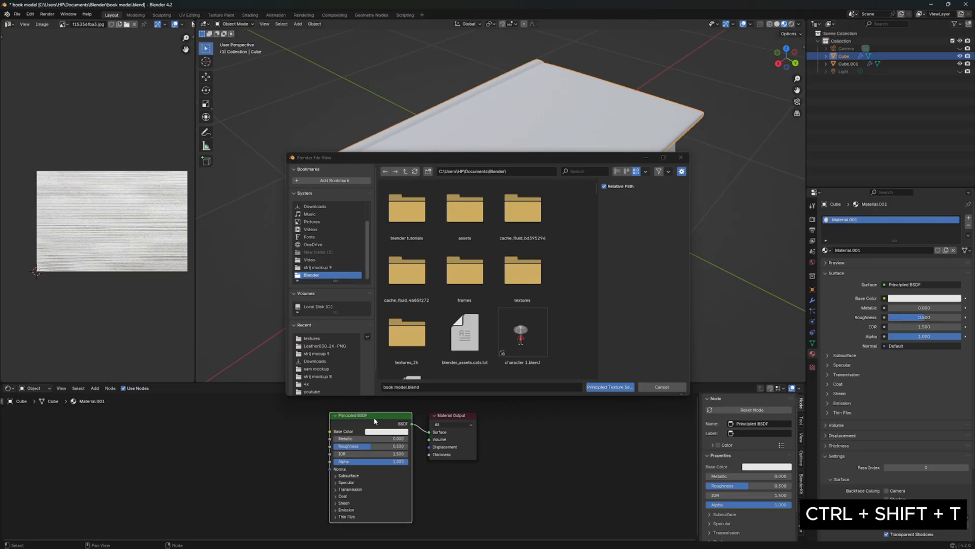
{"action": "scroll", "coordinate": [318, 223], "scroll_direction": "up", "scroll_amount": 2}
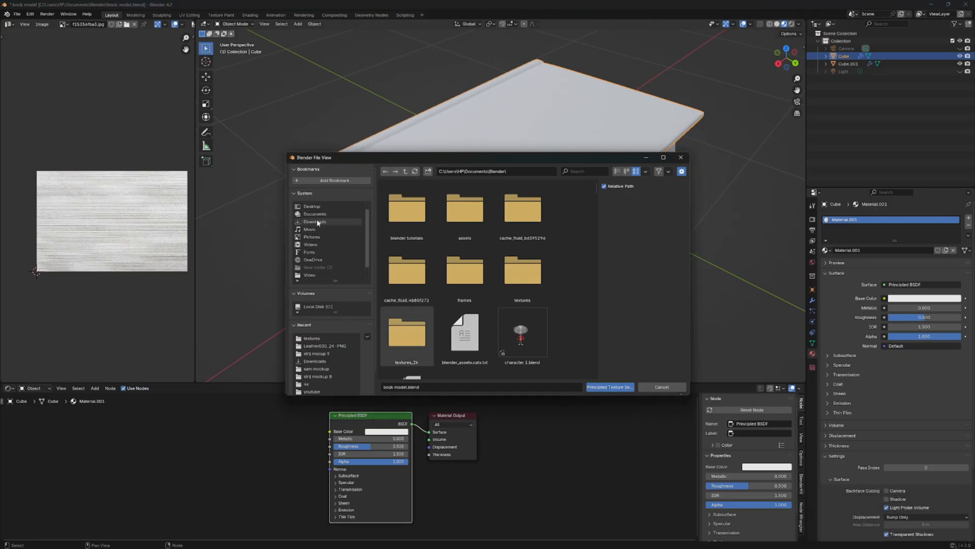
{"action": "left_click", "coordinate": [318, 215]}
{"action": "double_click", "coordinate": [417, 214]}
{"action": "double_click", "coordinate": [414, 222]}
{"action": "left_click", "coordinate": [408, 223]}
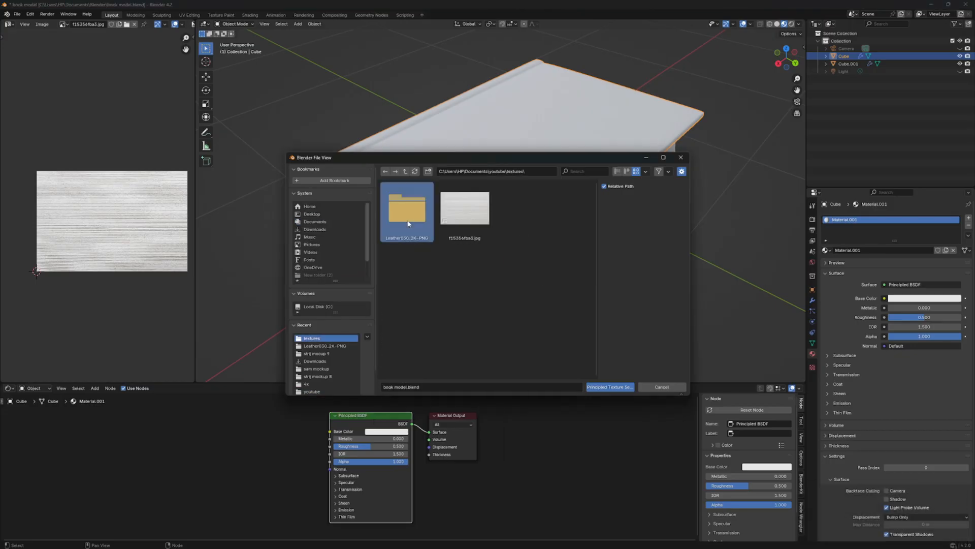
{"action": "double_click", "coordinate": [408, 223]}
{"action": "left_click", "coordinate": [525, 214]}
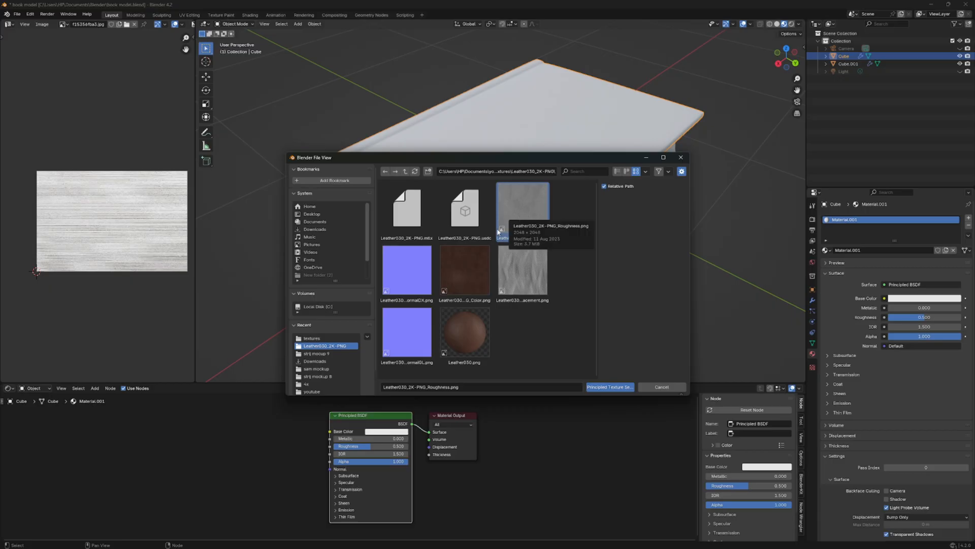
{"action": "left_click", "coordinate": [609, 387]}
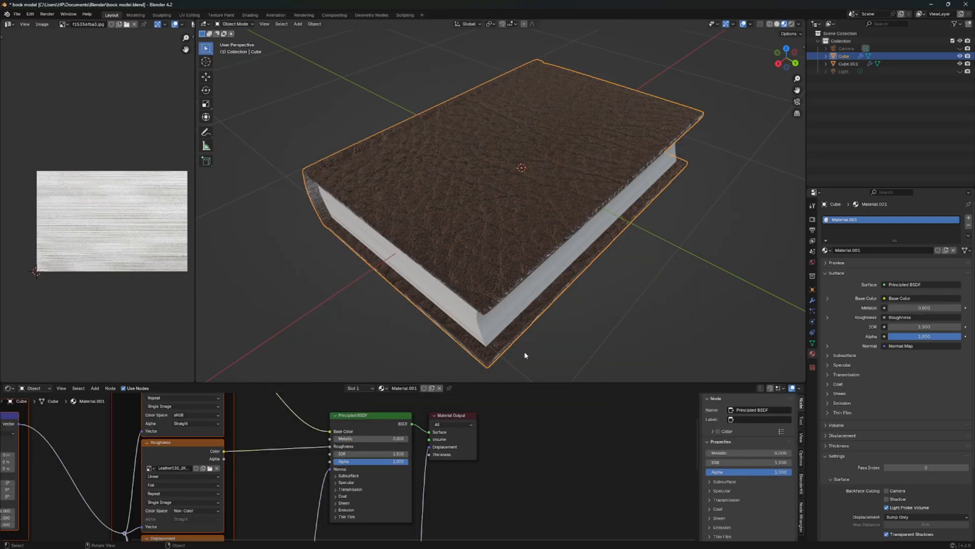
{"action": "scroll", "coordinate": [392, 288], "scroll_direction": "down", "scroll_amount": 2}
{"action": "scroll", "coordinate": [319, 431], "scroll_direction": "down", "scroll_amount": 3}
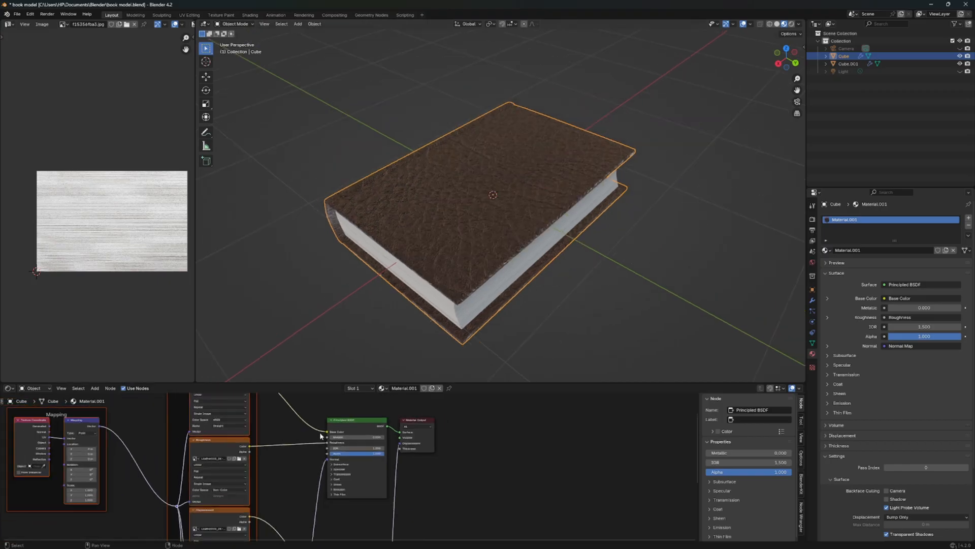
Examine how the cover material's mapping, texture, Normal Map and Displacement nodes connect to the Principled BSDF and Material Output
{"action": "middle_click_drag", "start_coordinate": [277, 431], "coordinate": [285, 446]}
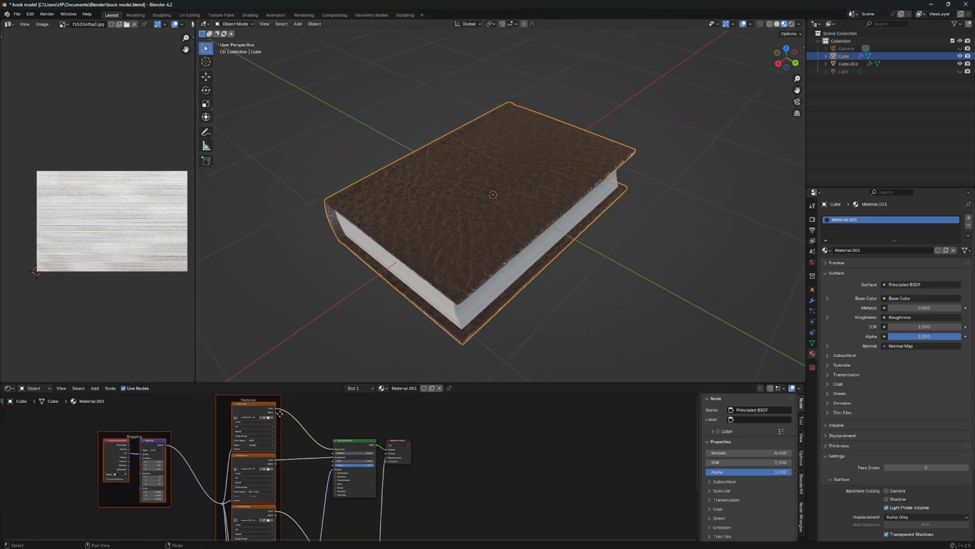
{"action": "scroll", "coordinate": [280, 413], "scroll_direction": "up", "scroll_amount": 5}
{"action": "scroll", "coordinate": [274, 416], "scroll_direction": "down", "scroll_amount": 4}
{"action": "scroll", "coordinate": [121, 480], "scroll_direction": "up", "scroll_amount": 4}
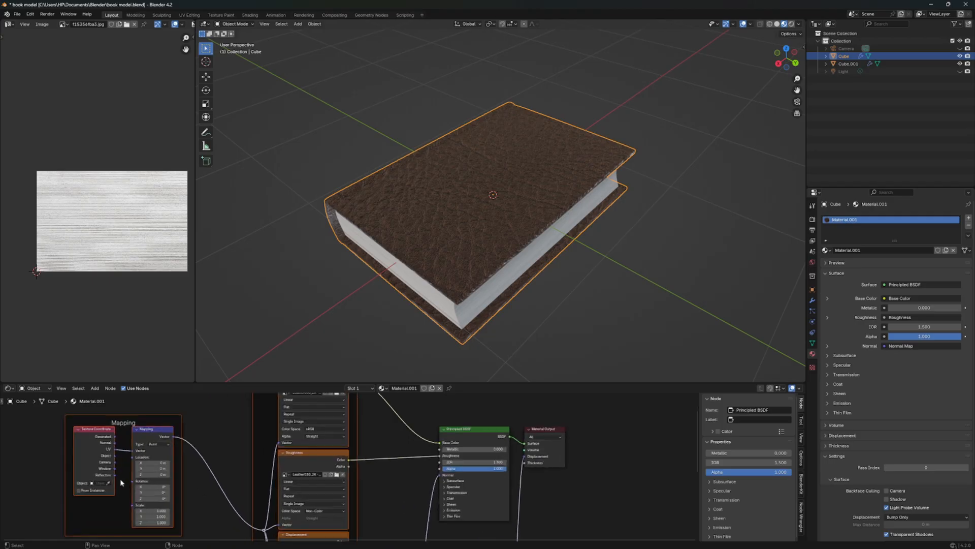
{"action": "scroll", "coordinate": [153, 473], "scroll_direction": "down", "scroll_amount": 2}
{"action": "scroll", "coordinate": [272, 440], "scroll_direction": "up", "scroll_amount": 5}
{"action": "middle_click_drag", "start_coordinate": [289, 426], "coordinate": [251, 445]}
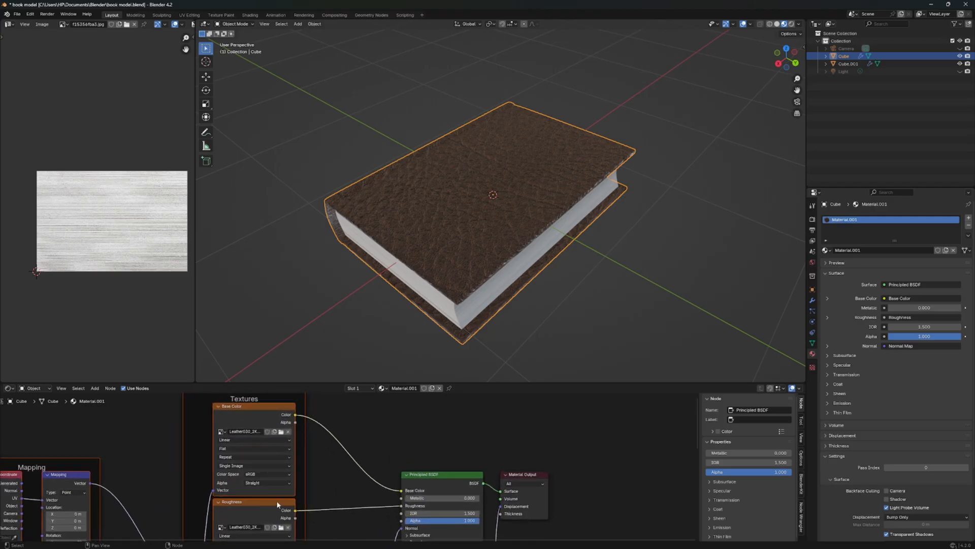
{"action": "scroll", "coordinate": [277, 502], "scroll_direction": "down", "scroll_amount": 1}
{"action": "middle_click_drag", "start_coordinate": [277, 501], "coordinate": [264, 428]}
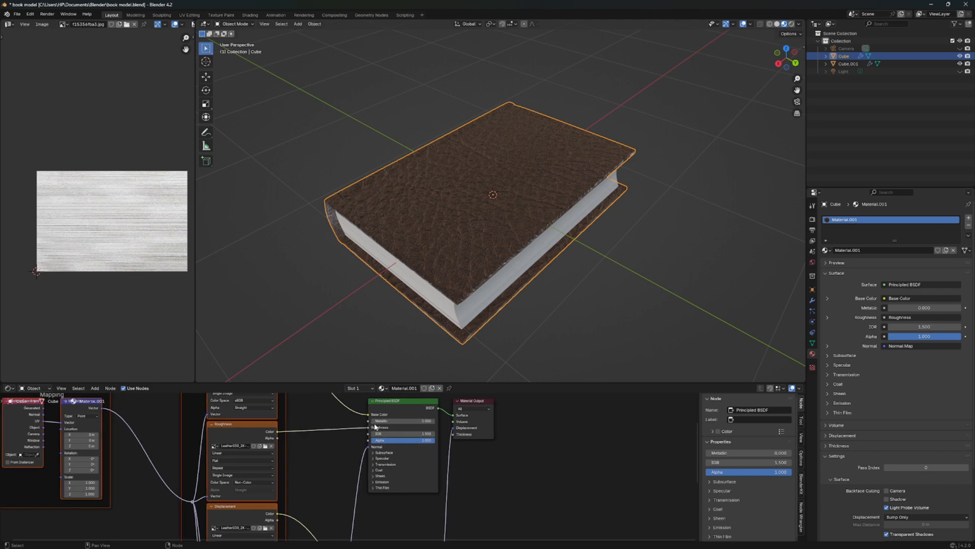
{"action": "middle_click_drag", "start_coordinate": [289, 509], "coordinate": [234, 409]}
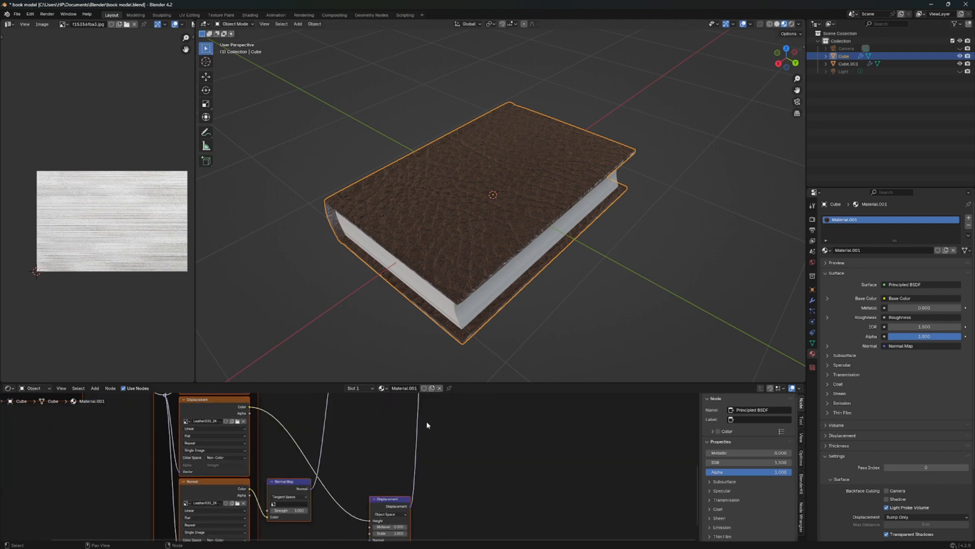
{"action": "middle_click_drag", "start_coordinate": [453, 401], "coordinate": [409, 455]}
{"action": "middle_click_drag", "start_coordinate": [411, 417], "coordinate": [381, 487]}
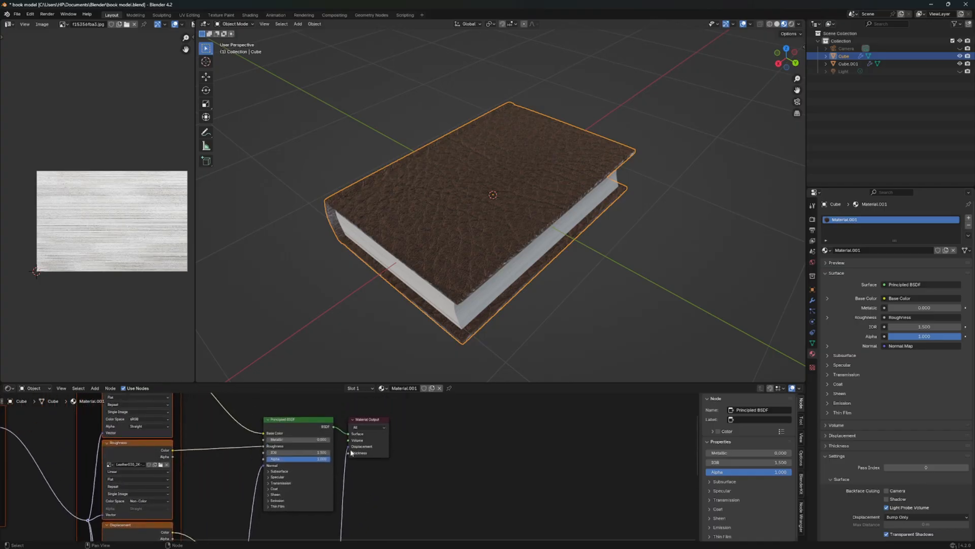
{"action": "scroll", "coordinate": [303, 498], "scroll_direction": "down", "scroll_amount": 1}
{"action": "middle_click_drag", "start_coordinate": [294, 515], "coordinate": [342, 413]}
{"action": "middle_click_drag", "start_coordinate": [241, 491], "coordinate": [242, 456]}
{"action": "scroll", "coordinate": [242, 457], "scroll_direction": "up", "scroll_amount": 2}
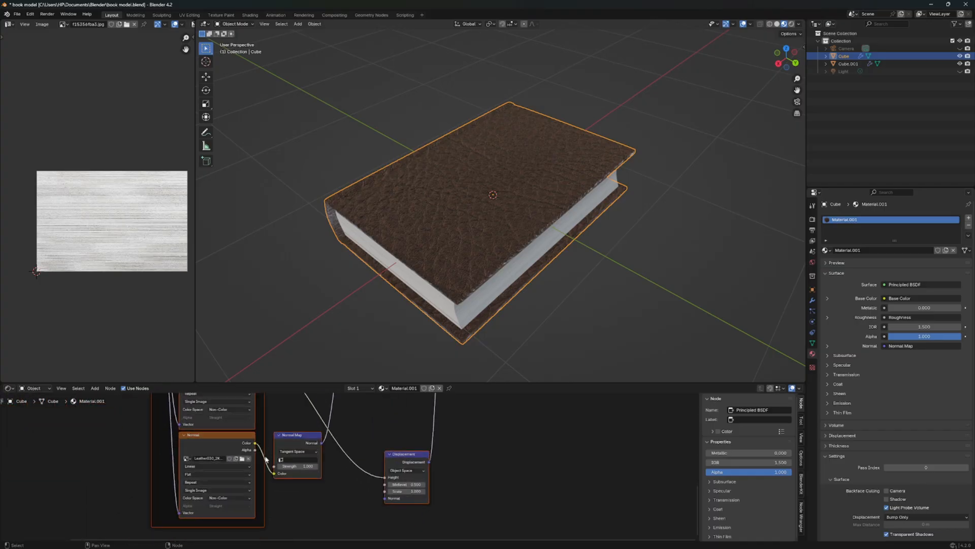
{"action": "middle_click_drag", "start_coordinate": [342, 470], "coordinate": [308, 503]}
{"action": "scroll", "coordinate": [333, 470], "scroll_direction": "down", "scroll_amount": 2}
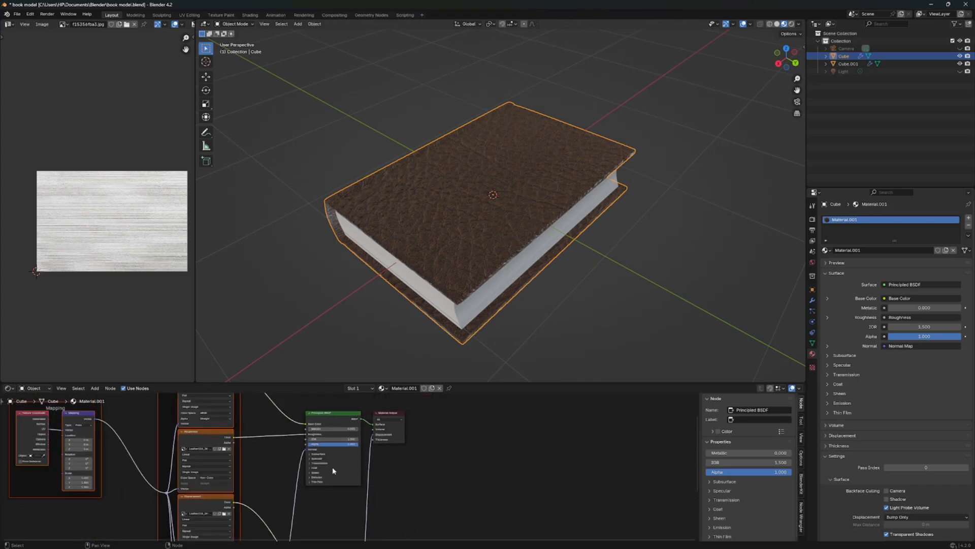
Connect the Texture Coordinate node's Object output to the Mapping node's Vector input and inspect the leather on the cover
{"action": "scroll", "coordinate": [53, 432], "scroll_direction": "up", "scroll_amount": 2}
{"action": "middle_click_drag", "start_coordinate": [53, 432], "coordinate": [129, 457]}
{"action": "left_click", "coordinate": [119, 442]}
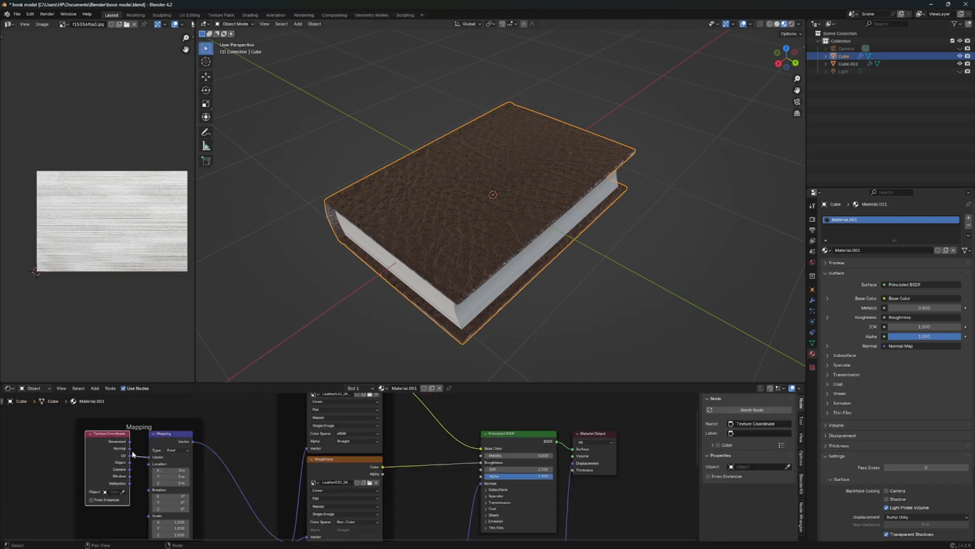
{"action": "left_click_drag", "start_coordinate": [130, 462], "coordinate": [149, 457]}
{"action": "middle_click_drag", "start_coordinate": [511, 216], "coordinate": [445, 269]}
{"action": "scroll", "coordinate": [494, 249], "scroll_direction": "up", "scroll_amount": 3}
{"action": "scroll", "coordinate": [437, 257], "scroll_direction": "down", "scroll_amount": 4}
{"action": "scroll", "coordinate": [538, 193], "scroll_direction": "up", "scroll_amount": 4}
{"action": "scroll", "coordinate": [533, 208], "scroll_direction": "down", "scroll_amount": 3}
{"action": "middle_click_drag", "start_coordinate": [510, 256], "coordinate": [479, 228]}
{"action": "scroll", "coordinate": [483, 251], "scroll_direction": "down", "scroll_amount": 2}
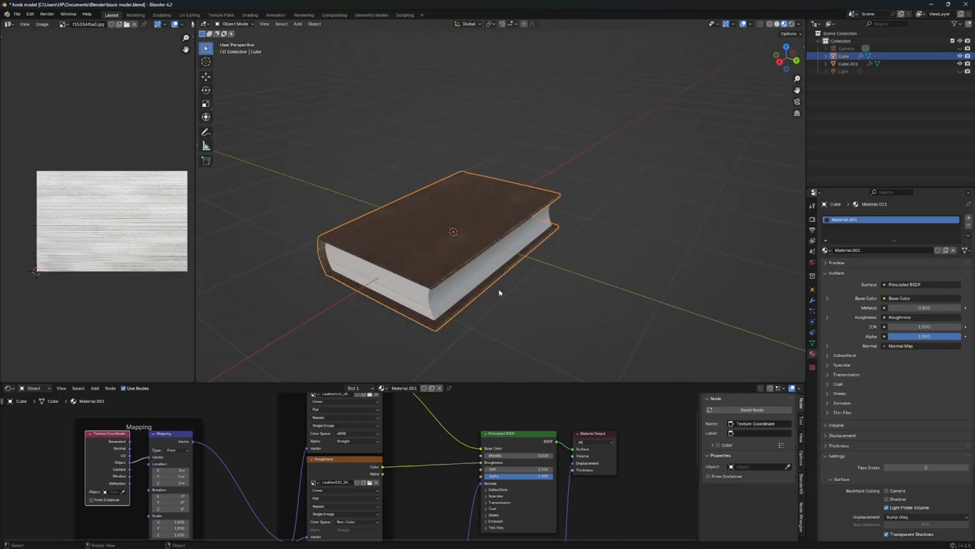
{"action": "middle_click_drag", "start_coordinate": [500, 293], "coordinate": [550, 291]}
Switch the viewport to rendered shading and add a Node Wrangler environment texture setup to the world's Background node
{"action": "left_click", "coordinate": [791, 24]}
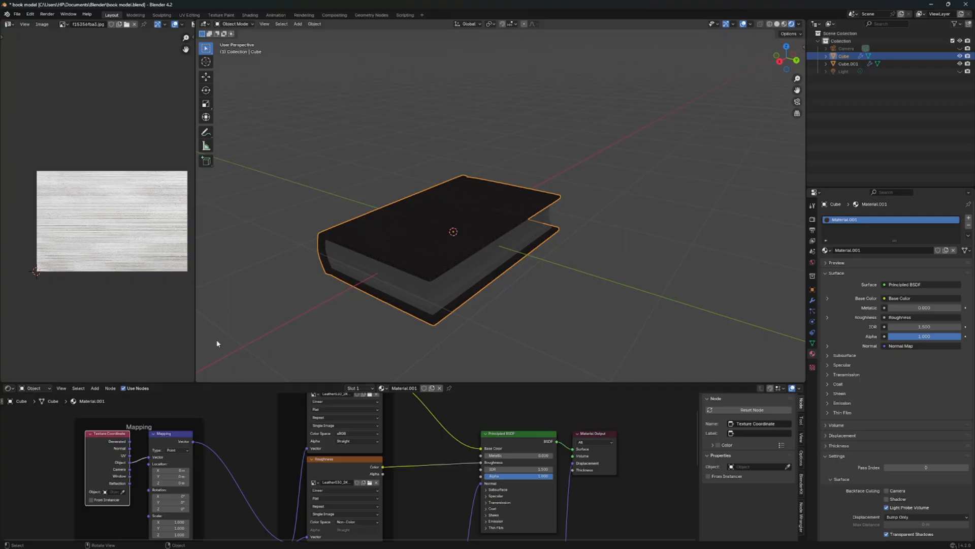
{"action": "left_click", "coordinate": [33, 388]}
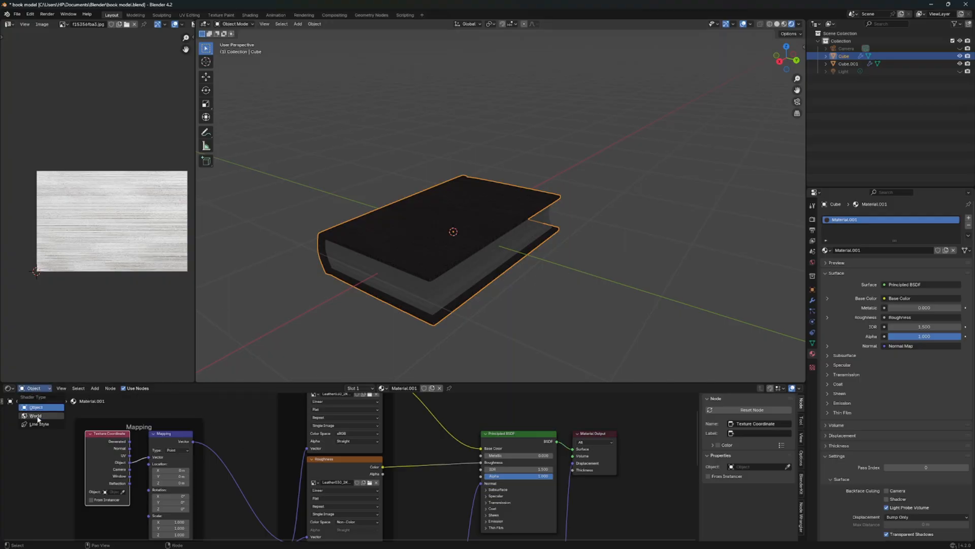
{"action": "left_click", "coordinate": [35, 416]}
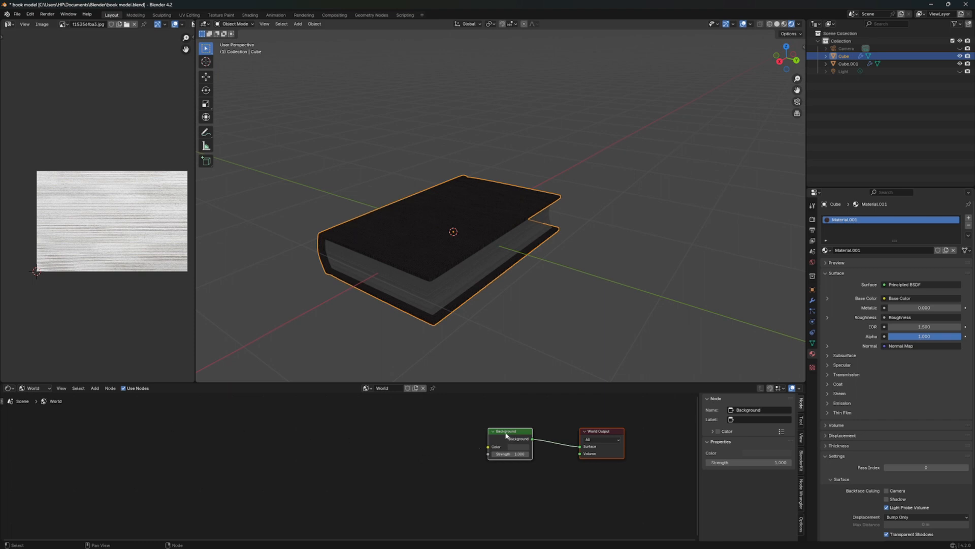
{"action": "middle_click_drag", "start_coordinate": [506, 435], "coordinate": [443, 438]}
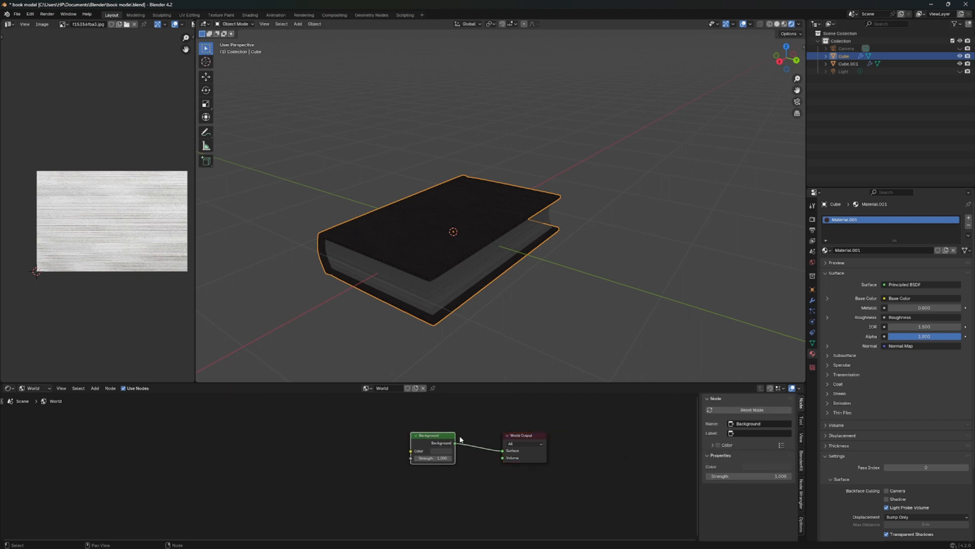
{"action": "key", "text": "ctrl+t"}
Load small_empty_room_1_2k.hdr from the world subfolder of BACKGROUNDS in the 3D assets folder into the Environment Texture node
{"action": "left_click", "coordinate": [382, 464]}
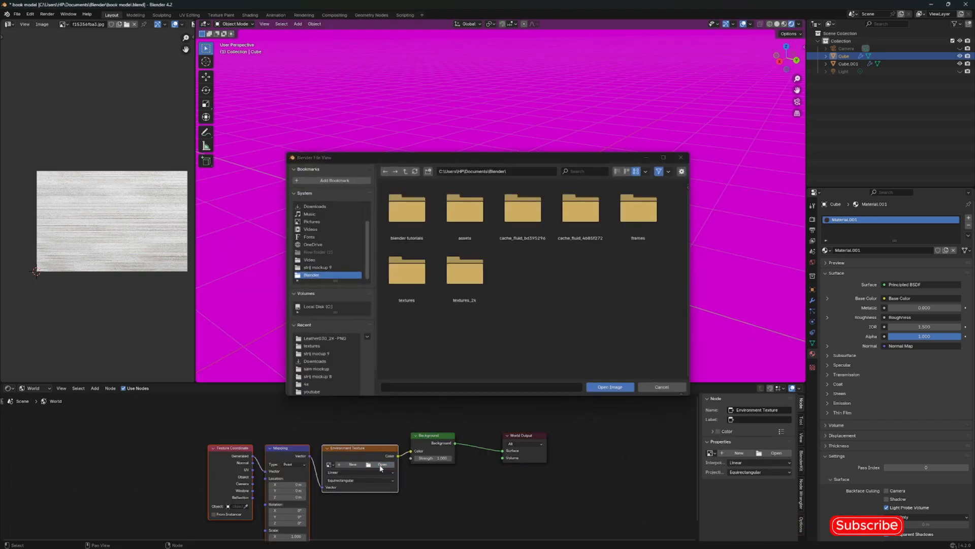
{"action": "scroll", "coordinate": [317, 224], "scroll_direction": "up", "scroll_amount": 2}
{"action": "left_click", "coordinate": [316, 216]}
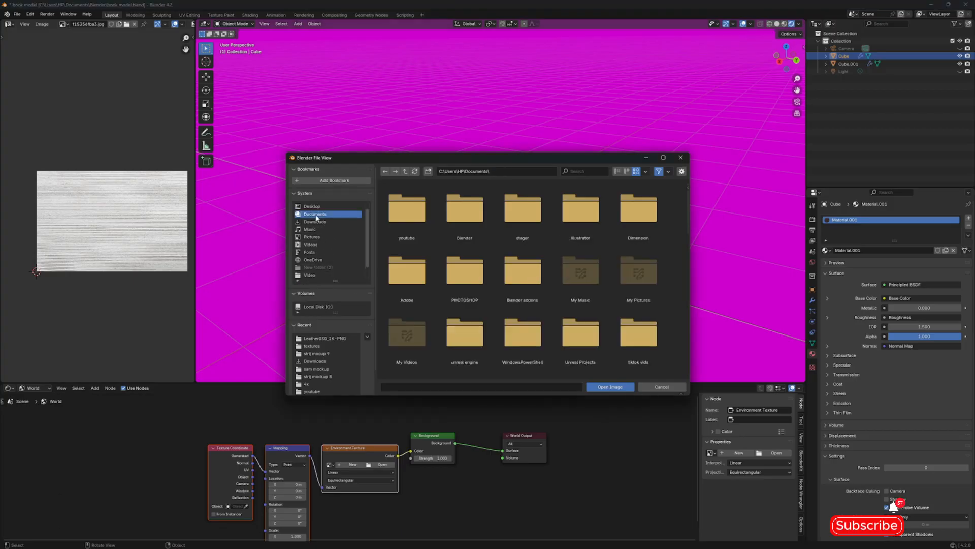
{"action": "left_click", "coordinate": [581, 173]}
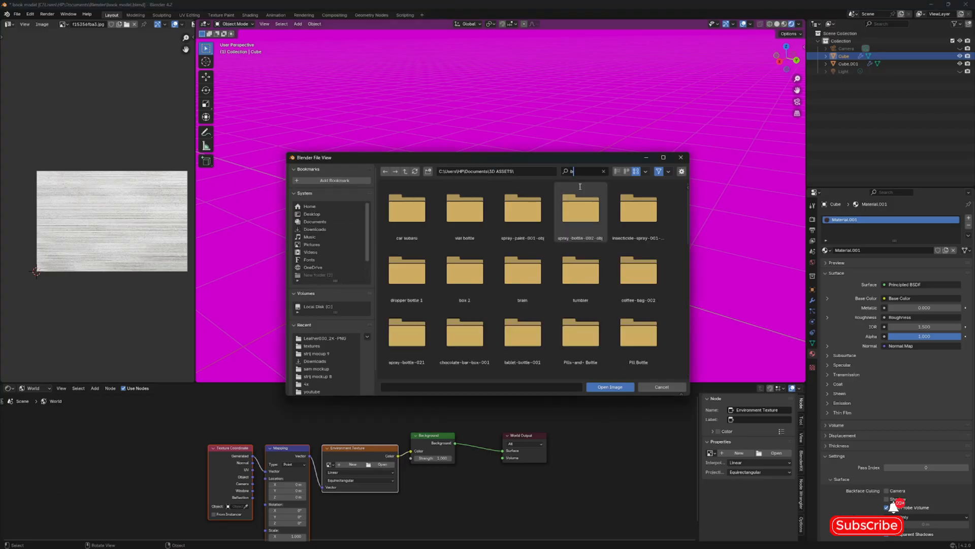
{"action": "type", "text": "back"}
{"action": "double_click", "coordinate": [418, 226]}
{"action": "double_click", "coordinate": [416, 232]}
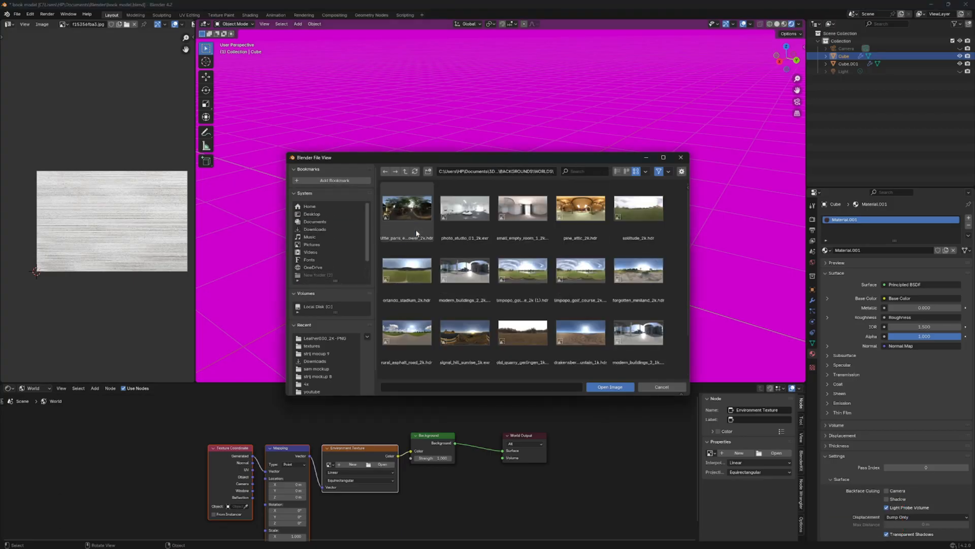
{"action": "left_click", "coordinate": [522, 209]}
{"action": "left_click", "coordinate": [610, 387]}
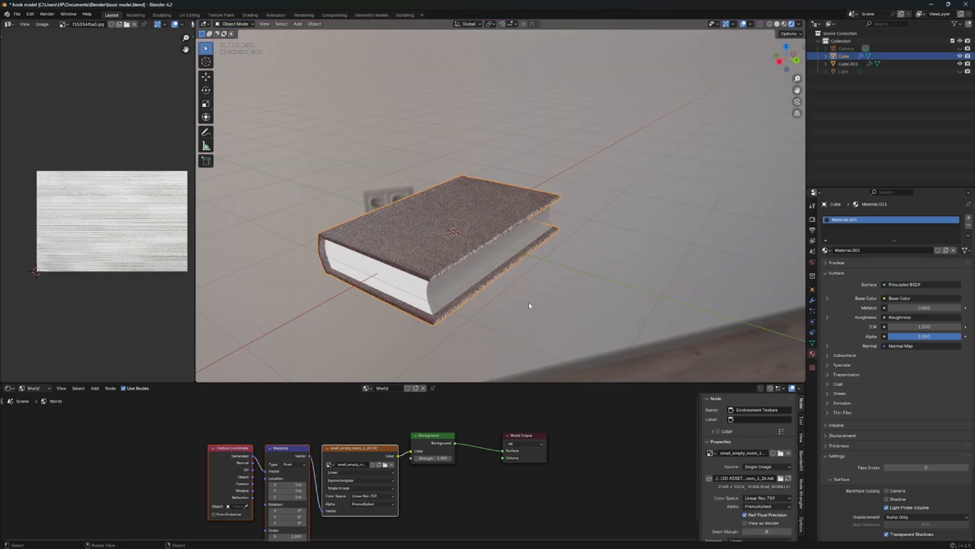
Enlarge the 3D viewport by closing the image editor area and shrinking the shader editor
{"action": "middle_click_drag", "start_coordinate": [487, 273], "coordinate": [484, 282]}
{"action": "left_click_drag", "start_coordinate": [197, 22], "coordinate": [147, 66]}
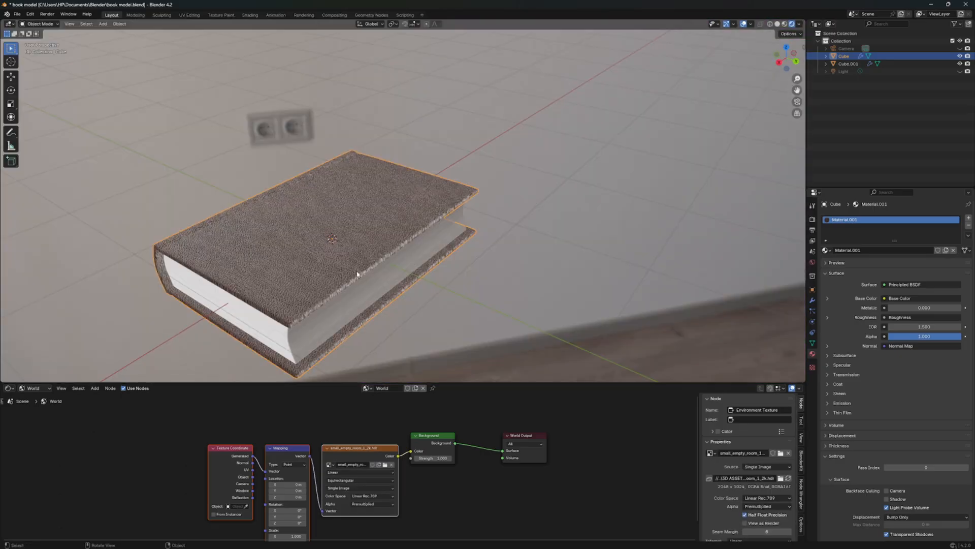
{"action": "left_click_drag", "start_coordinate": [382, 383], "coordinate": [382, 519]}
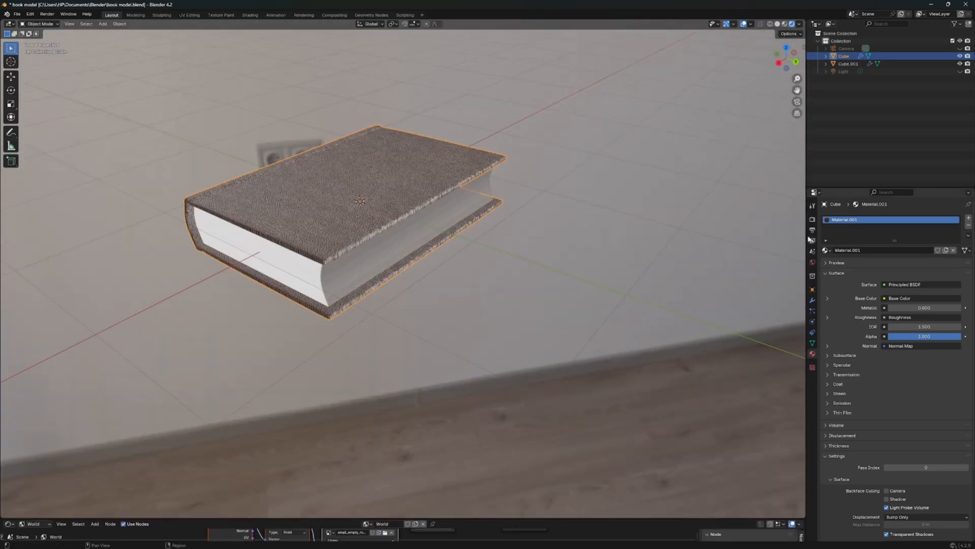
Make the render's film background transparent
{"action": "left_click", "coordinate": [812, 221]}
{"action": "left_click", "coordinate": [826, 396]}
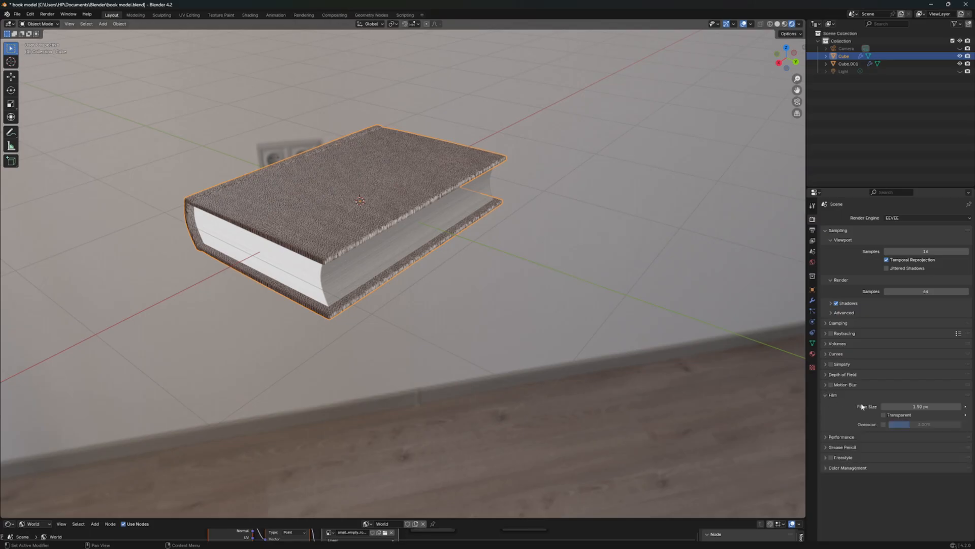
{"action": "left_click", "coordinate": [883, 415]}
Add a plane under the book and scale it up to about 19.5 m wide as a floor
{"action": "scroll", "coordinate": [462, 250], "scroll_direction": "down", "scroll_amount": 3}
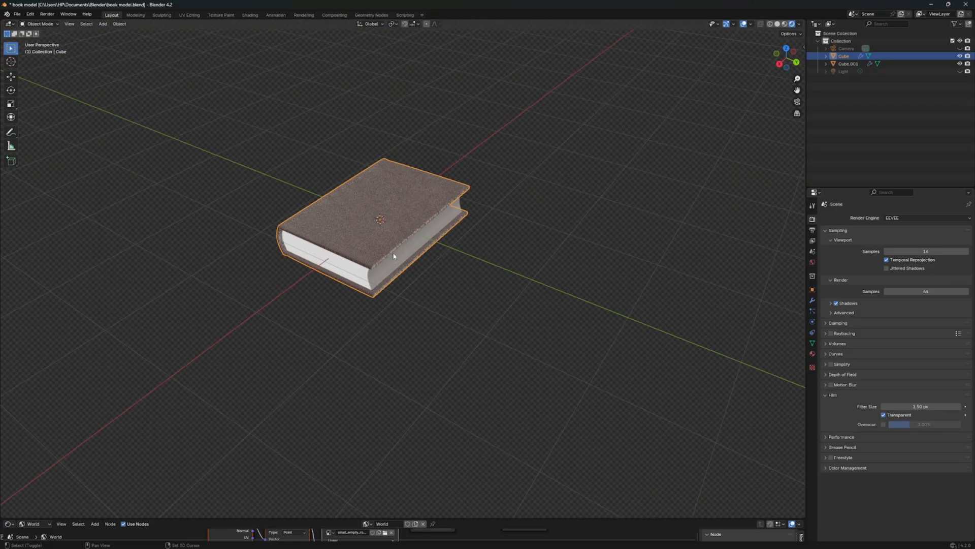
{"action": "key", "text": "shift+a"}
{"action": "left_click", "coordinate": [417, 271]}
{"action": "scroll", "coordinate": [391, 272], "scroll_direction": "down", "scroll_amount": 5}
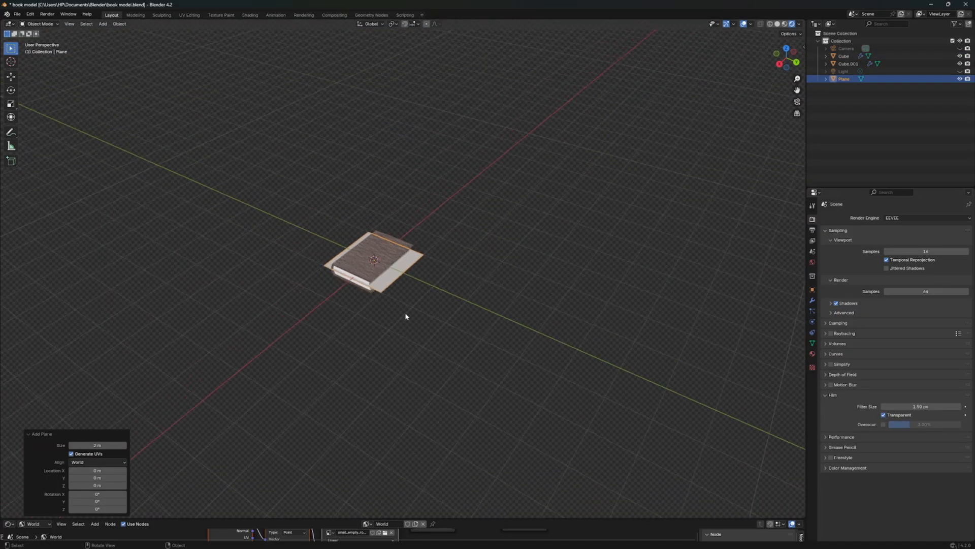
{"action": "key", "text": "s"}
Extrude the plane's back edge straight up along Z by about 10 m to form a backdrop wall
{"action": "key", "text": "Tab"}
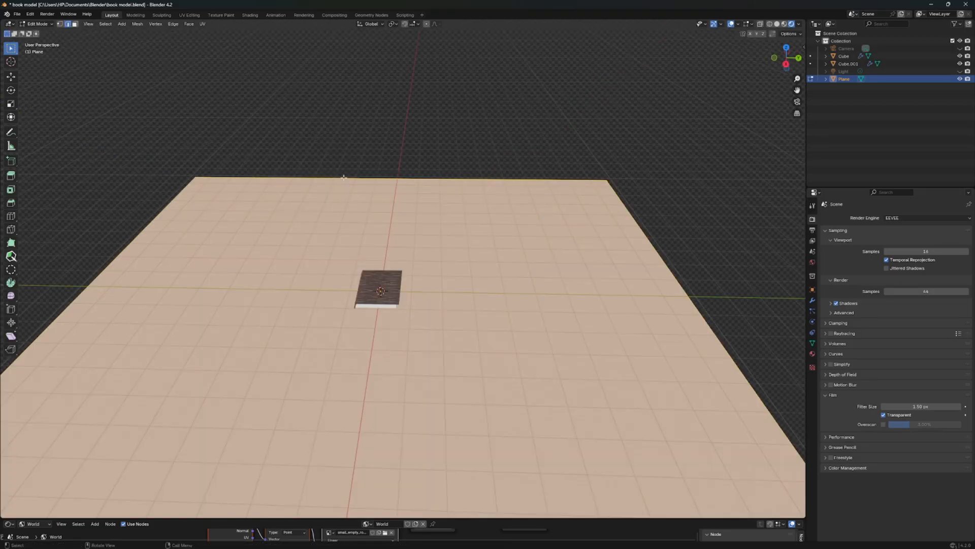
{"action": "key", "text": "e"}
{"action": "key", "text": "z"}
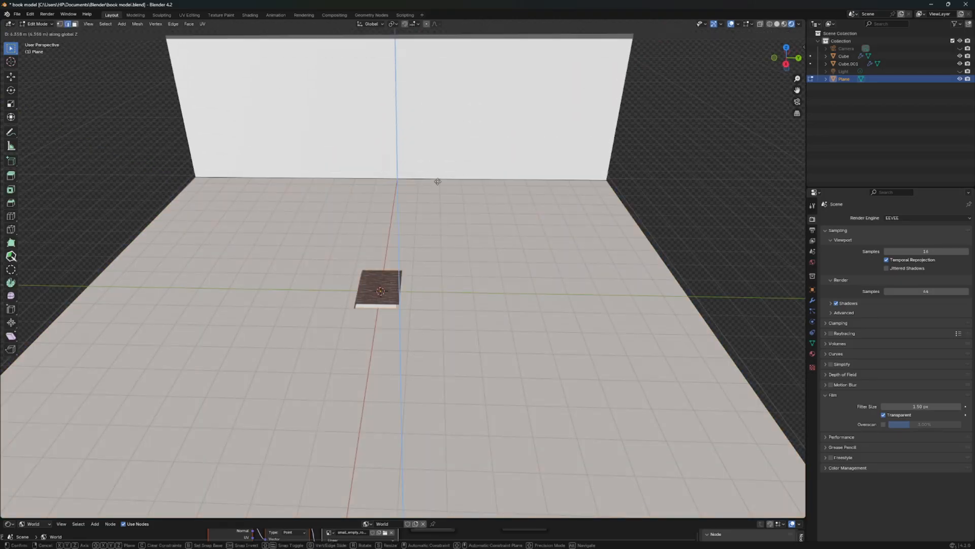
{"action": "left_click", "coordinate": [448, 118]}
Bevel the edge where floor and wall meet into a wide curve with 8 segments
{"action": "middle_click_drag", "start_coordinate": [448, 118], "coordinate": [395, 101]}
{"action": "left_click", "coordinate": [419, 208]}
{"action": "scroll", "coordinate": [414, 218], "scroll_direction": "down", "scroll_amount": 4}
{"action": "middle_click_drag", "start_coordinate": [391, 256], "coordinate": [429, 276]}
{"action": "key", "text": "ctrl+b"}
{"action": "scroll", "coordinate": [503, 340], "scroll_direction": "up", "scroll_amount": 8}
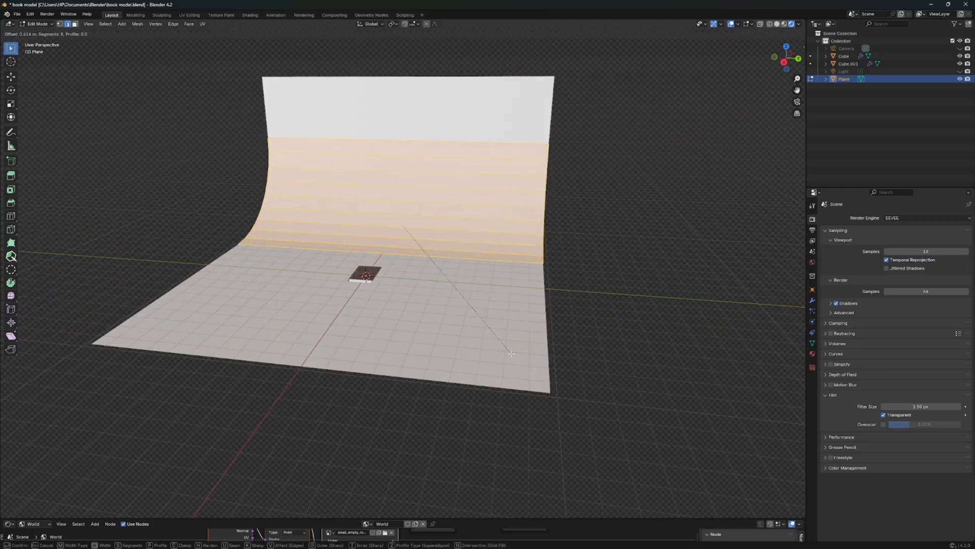
{"action": "left_click", "coordinate": [503, 340]}
Return to Object Mode and shade the backdrop smooth
{"action": "key", "text": "Tab"}
{"action": "scroll", "coordinate": [398, 280], "scroll_direction": "up", "scroll_amount": 3}
{"action": "right_click", "coordinate": [399, 281]}
{"action": "left_click", "coordinate": [398, 280]}
Show the outliner's selectability toggles, make the backdrop plane unselectable and select both parts of the book
{"action": "scroll", "coordinate": [350, 285], "scroll_direction": "up", "scroll_amount": 1}
{"action": "key", "text": "a"}
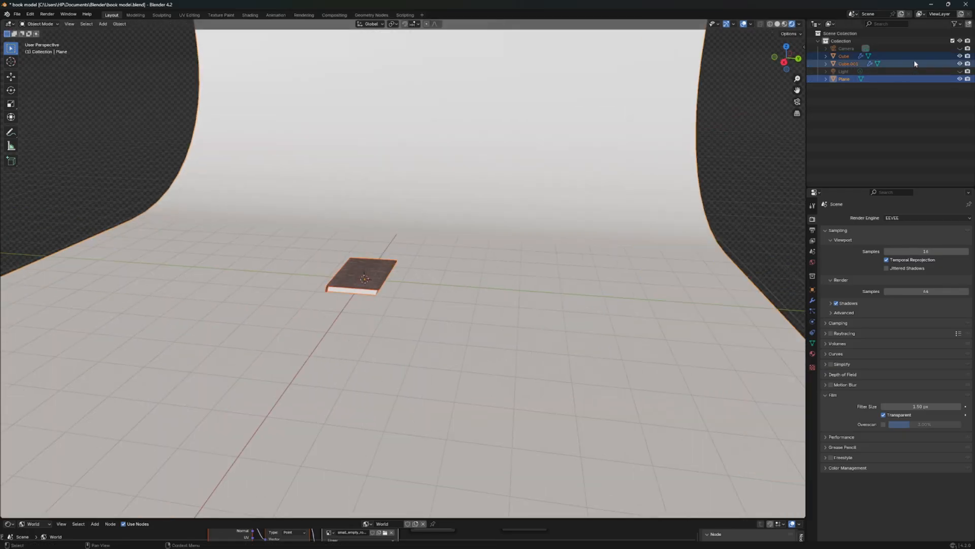
{"action": "left_click", "coordinate": [955, 24]}
{"action": "left_click", "coordinate": [903, 48]}
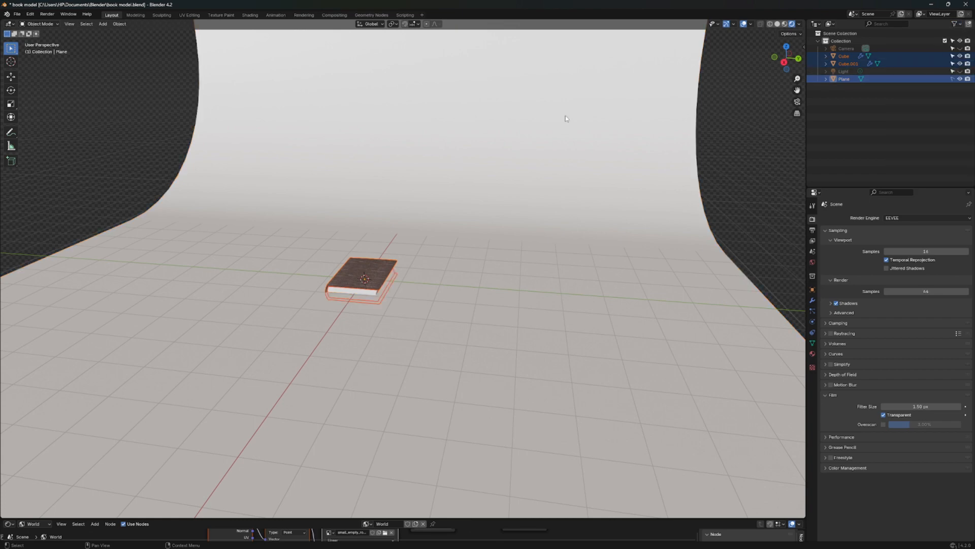
{"action": "middle_click_drag", "start_coordinate": [566, 113], "coordinate": [352, 235]}
{"action": "key", "text": "a"}
{"action": "scroll", "coordinate": [396, 325], "scroll_direction": "up", "scroll_amount": 8}
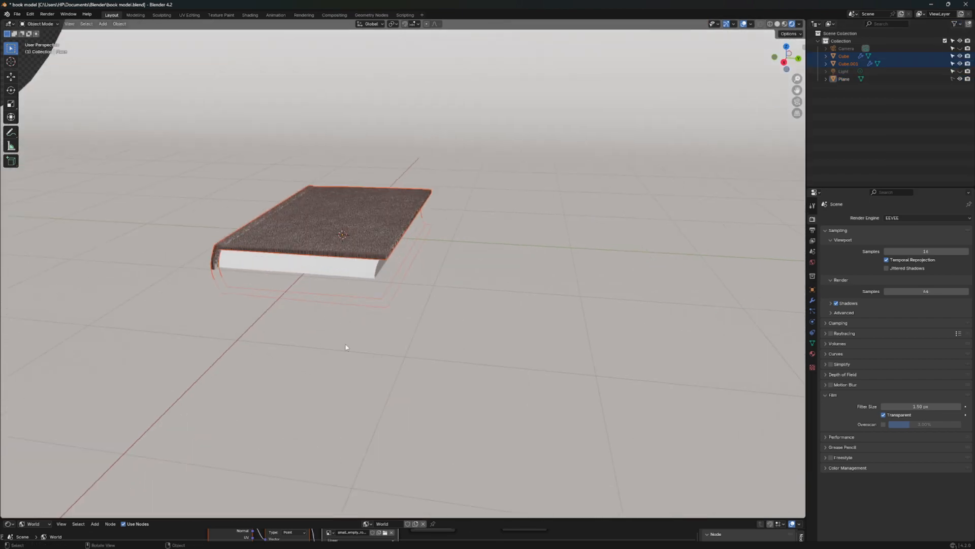
Move the book up along Z until it rests on the backdrop floor
{"action": "key", "text": "g"}
{"action": "key", "text": "z"}
{"action": "left_click", "coordinate": [337, 322]}
Duplicate the book and place the copy directly on top of the first one, fine-tuning its height along Z in front view
{"action": "scroll", "coordinate": [330, 370], "scroll_direction": "down", "scroll_amount": 3}
{"action": "middle_click_drag", "start_coordinate": [337, 325], "coordinate": [356, 370], "text": "shift"}
{"action": "key", "text": "shift+d"}
{"action": "scroll", "coordinate": [357, 369], "scroll_direction": "up", "scroll_amount": 5}
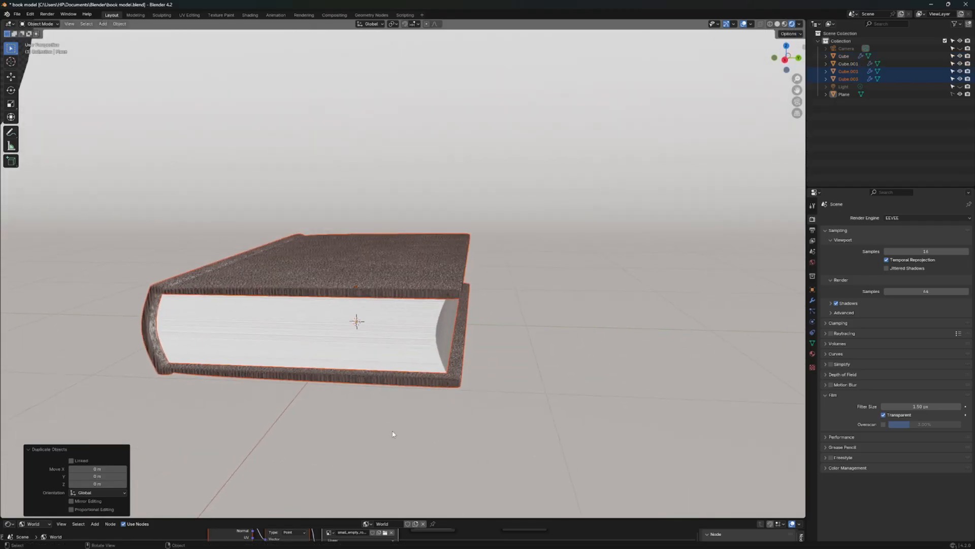
{"action": "key", "text": "z"}
{"action": "left_click", "coordinate": [388, 355]}
{"action": "key", "text": "KP_1"}
{"action": "scroll", "coordinate": [277, 252], "scroll_direction": "up", "scroll_amount": 6}
{"action": "key", "text": "g"}
{"action": "key", "text": "z"}
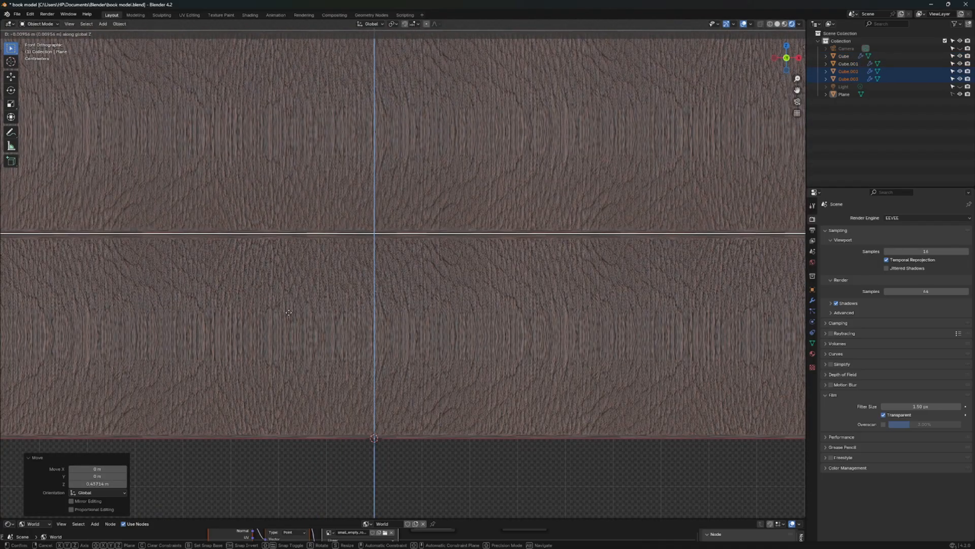
{"action": "left_click", "coordinate": [286, 311]}
Rotate the second book around the Z axis so that it sits at an angle to the bottom one
{"action": "scroll", "coordinate": [263, 308], "scroll_direction": "down", "scroll_amount": 1}
{"action": "scroll", "coordinate": [263, 308], "scroll_direction": "down", "scroll_amount": 6}
{"action": "middle_click_drag", "start_coordinate": [263, 308], "coordinate": [397, 354]}
{"action": "key", "text": "r"}
{"action": "key", "text": "z"}
{"action": "left_click", "coordinate": [471, 237]}
Duplicate the second book and stack the copy on top of it, adjusting its height along Z to close the gap
{"action": "middle_click_drag", "start_coordinate": [471, 236], "coordinate": [414, 337]}
{"action": "key", "text": "shift+d"}
{"action": "key", "text": "g"}
{"action": "key", "text": "z"}
{"action": "key", "text": "KP_1"}
{"action": "scroll", "coordinate": [372, 311], "scroll_direction": "up", "scroll_amount": 12}
{"action": "key", "text": "g"}
{"action": "key", "text": "z"}
{"action": "left_click", "coordinate": [369, 314]}
Rotate the topmost book around the Z axis to vary the stack
{"action": "scroll", "coordinate": [359, 313], "scroll_direction": "down", "scroll_amount": 12}
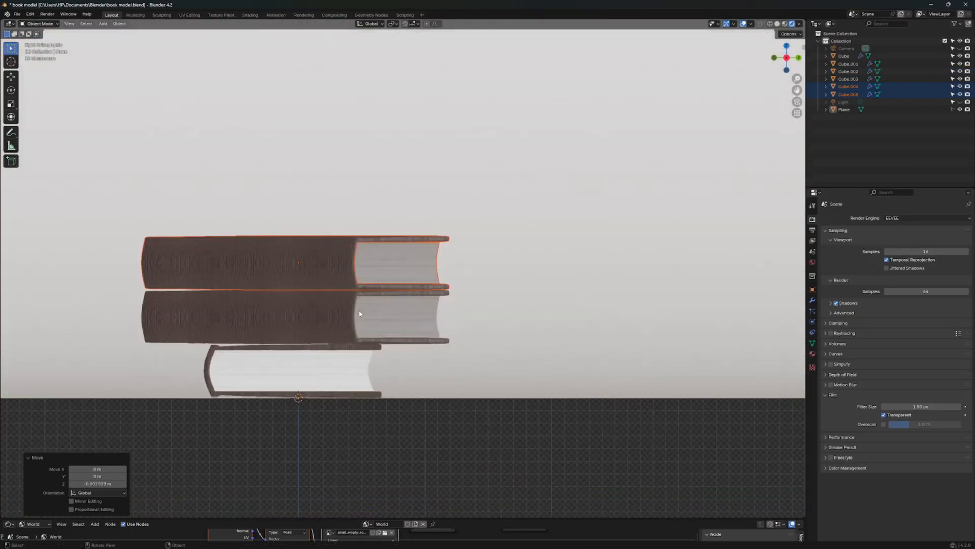
{"action": "middle_click_drag", "start_coordinate": [359, 314], "coordinate": [373, 350]}
{"action": "key", "text": "r"}
{"action": "key", "text": "z"}
{"action": "left_click", "coordinate": [297, 363]}
Look through the camera with Camera to View locked and frame the stack of books centrally from a higher angle
{"action": "scroll", "coordinate": [296, 363], "scroll_direction": "down", "scroll_amount": 5}
{"action": "key", "text": "KP_0"}
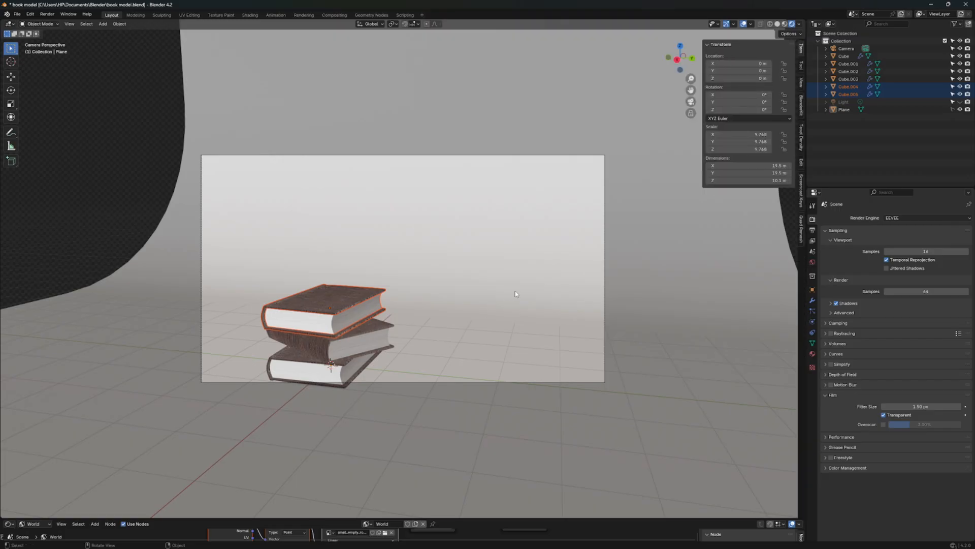
{"action": "left_click", "coordinate": [802, 84]}
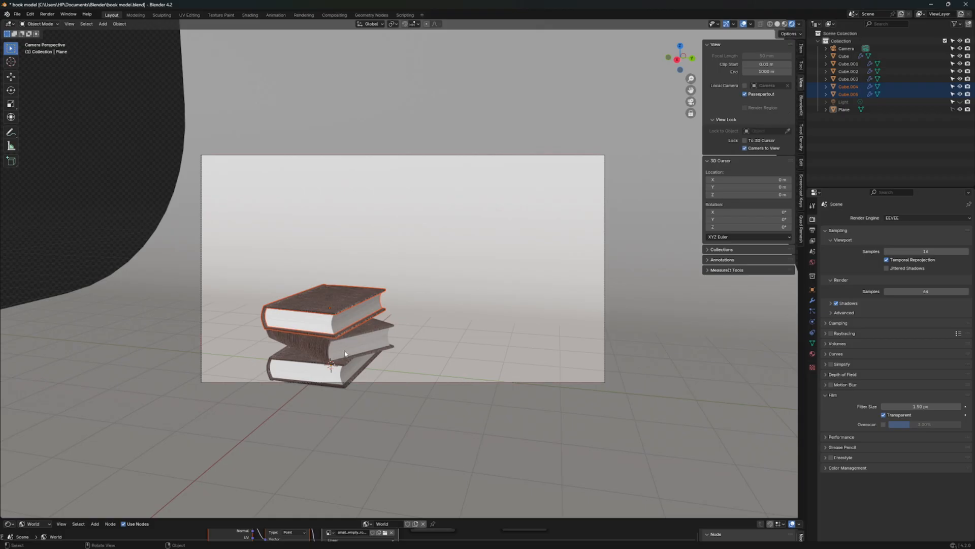
{"action": "key", "text": "g"}
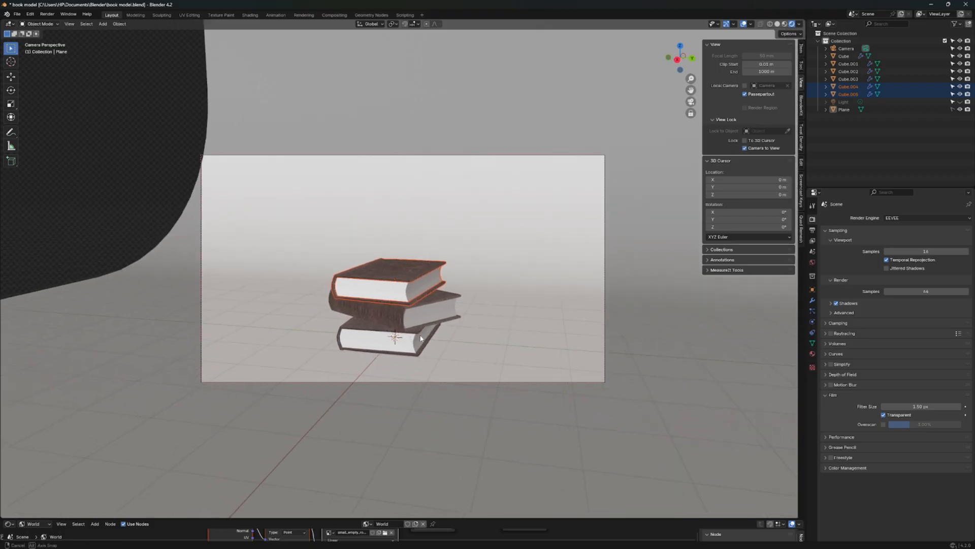
{"action": "middle_click_drag", "start_coordinate": [420, 338], "coordinate": [455, 341]}
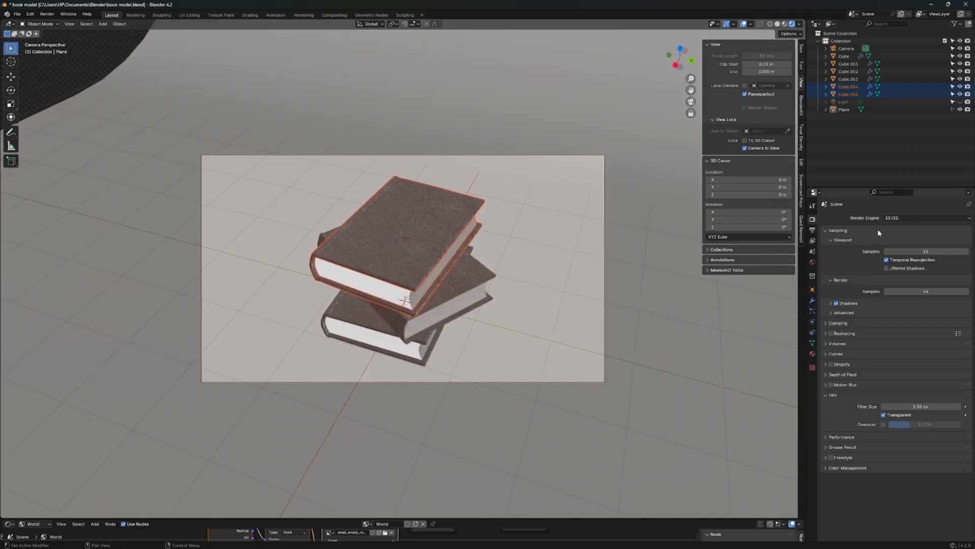
Change the render engine to Cycles
{"action": "left_click", "coordinate": [892, 243]}
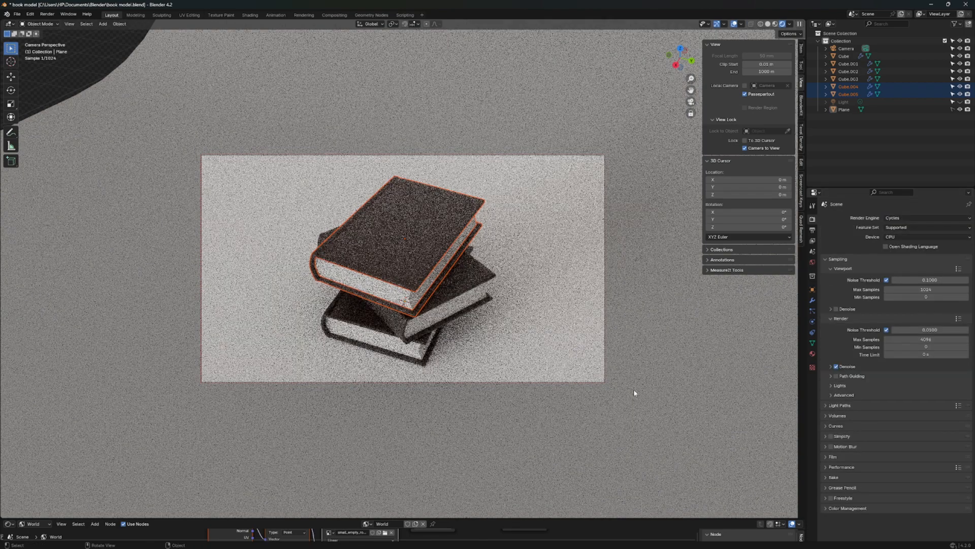